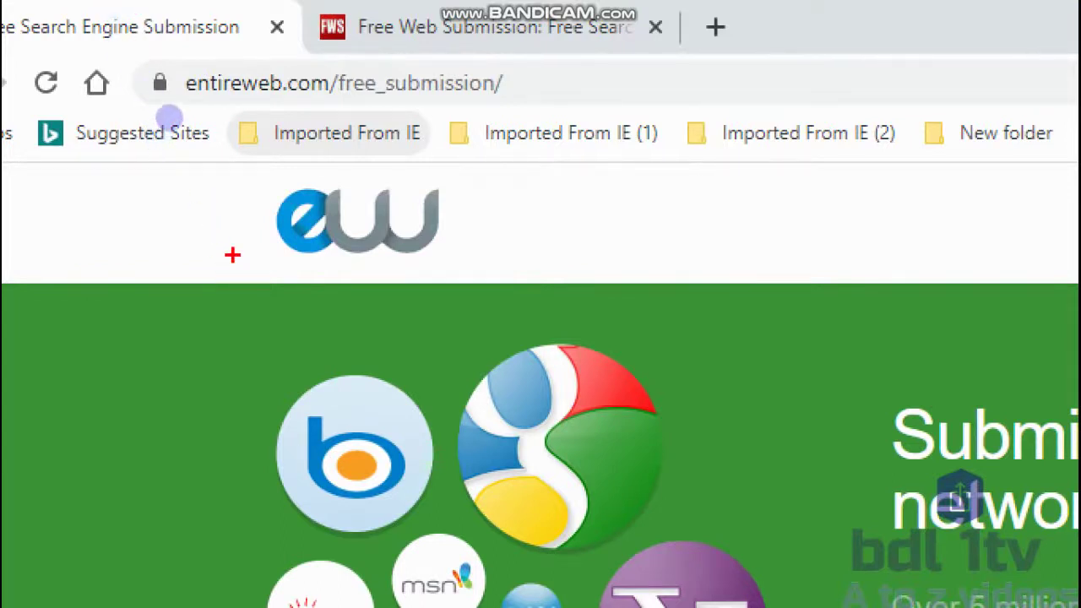
mouse_move(146, 105)
mouse_down()
mouse_move(452, 103)
mouse_move(685, 54)
mouse_move(4, 110)
mouse_move(368, 179)
mouse_up()
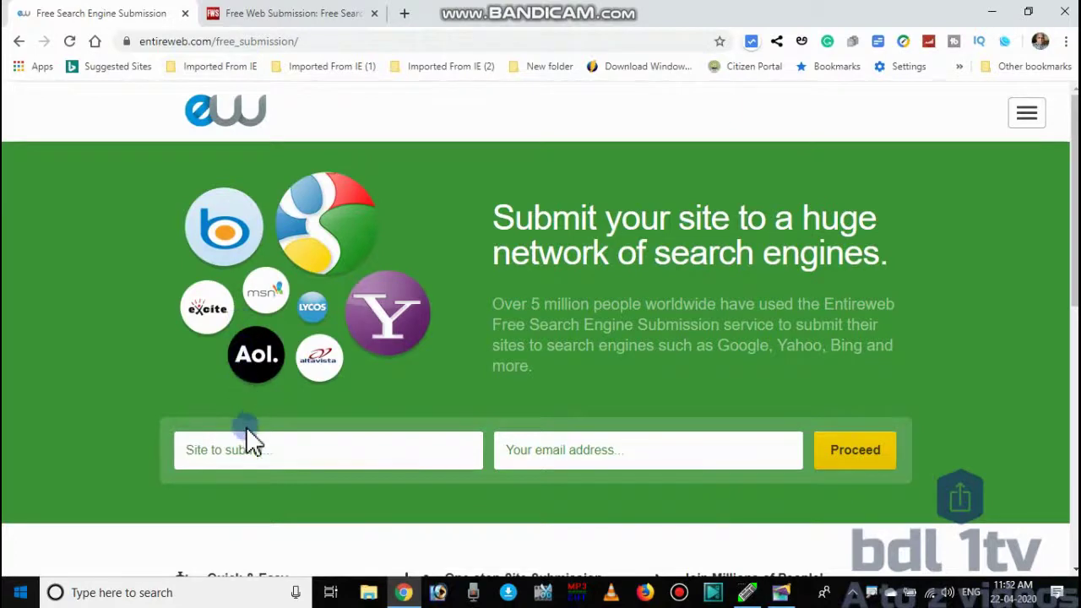
click(244, 449)
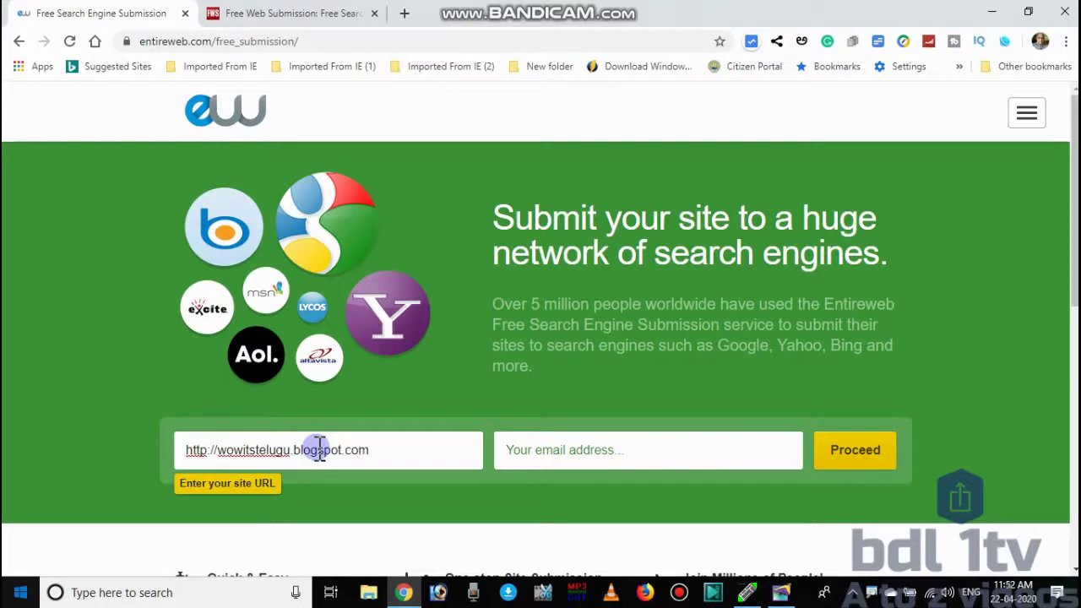
click(582, 442)
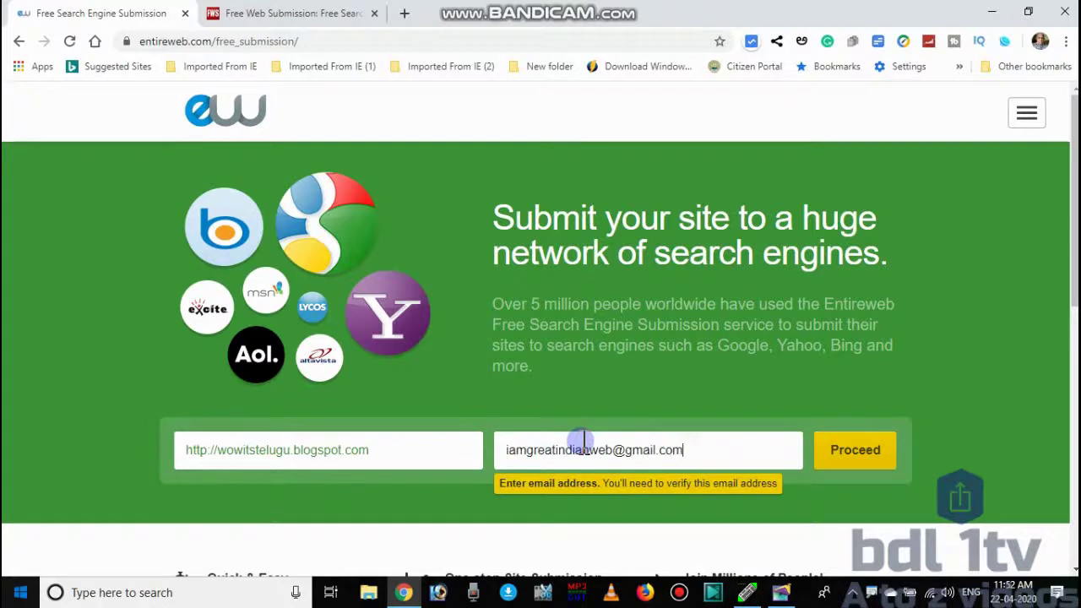
click(836, 452)
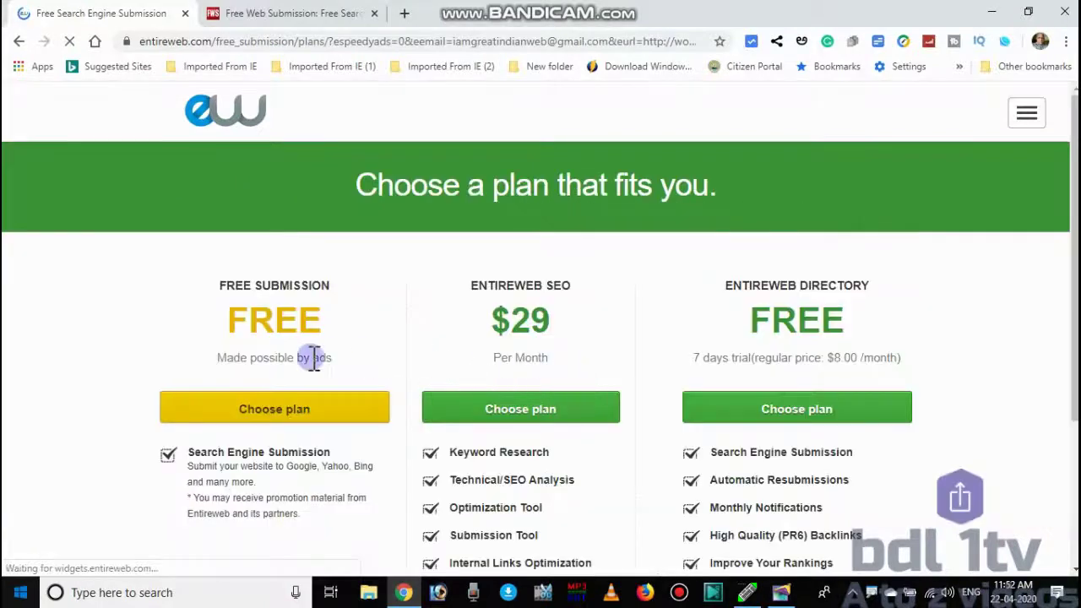
- Try to choose the Free Submission plan for the site, and return to the plan selection page
scroll(304, 360, down, 1)
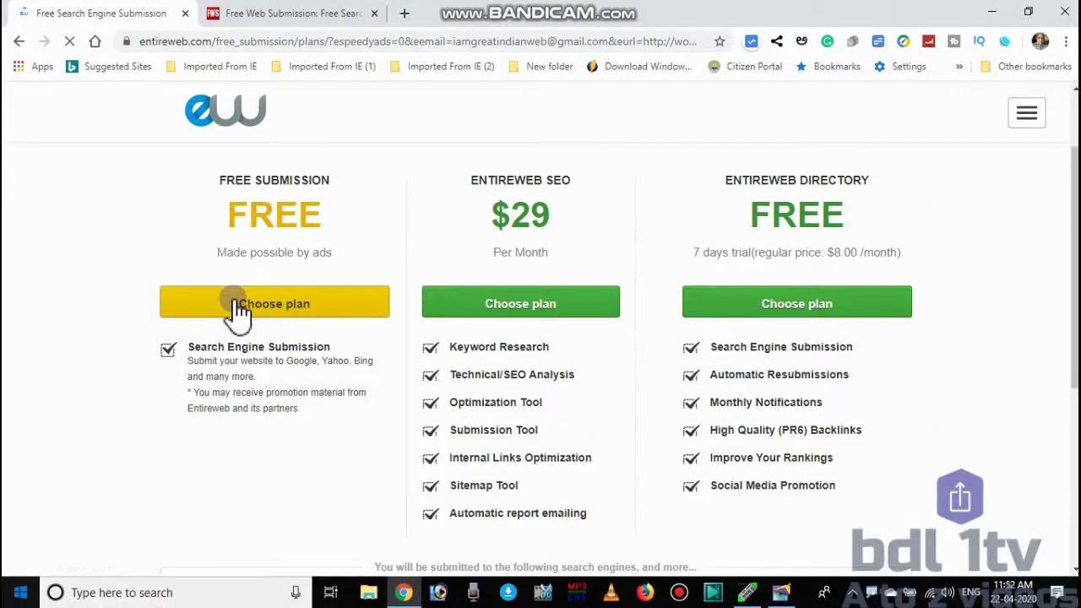
click(240, 306)
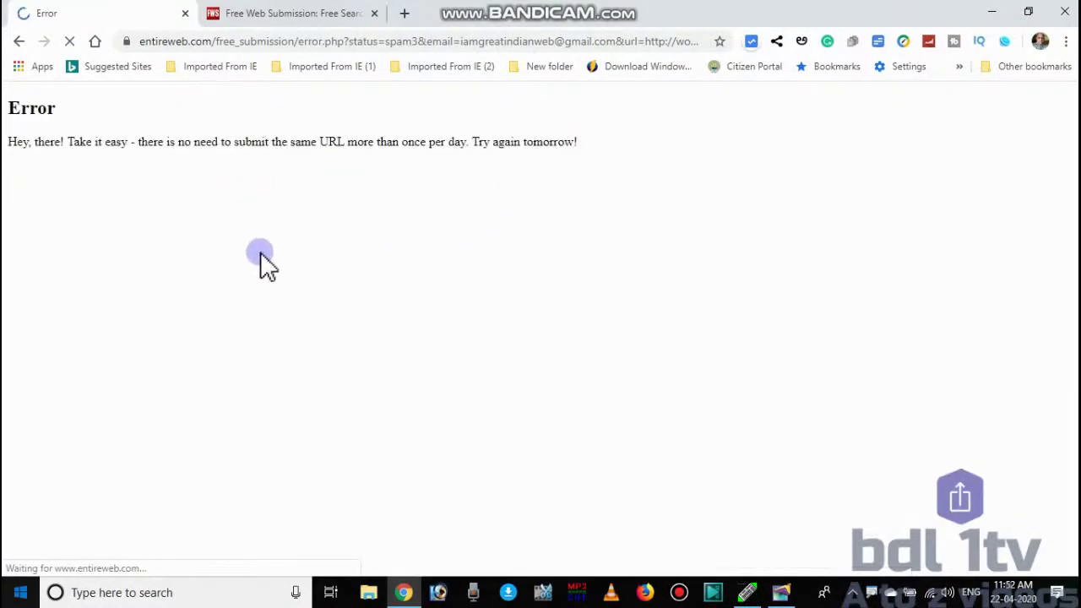
click(19, 40)
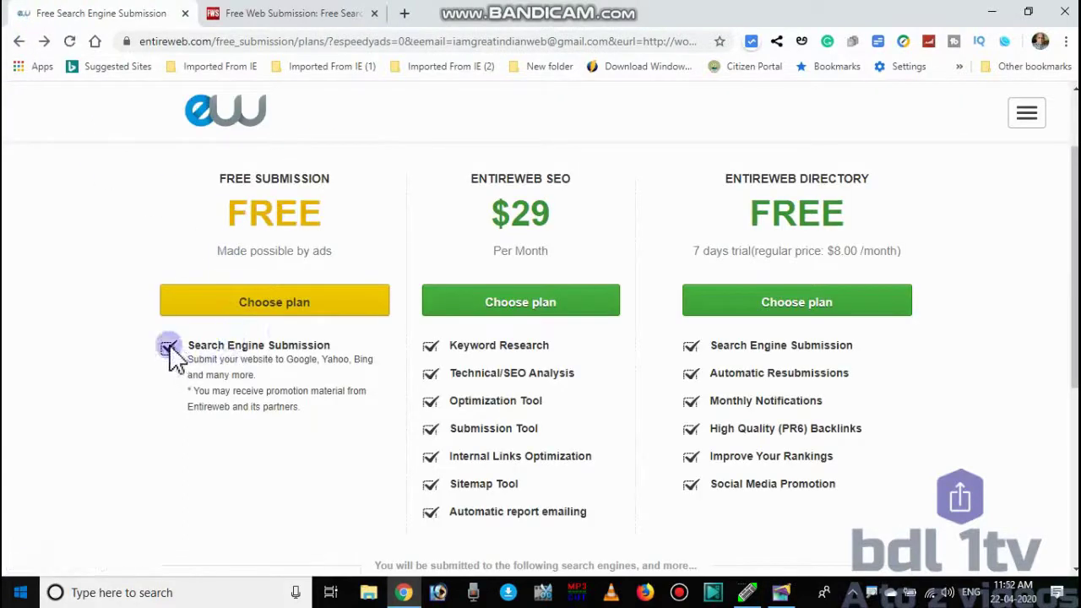
- Review the search engines covered by the submission, try the Free Submission plan again, and return to the plans
scroll(316, 325, down, 3)
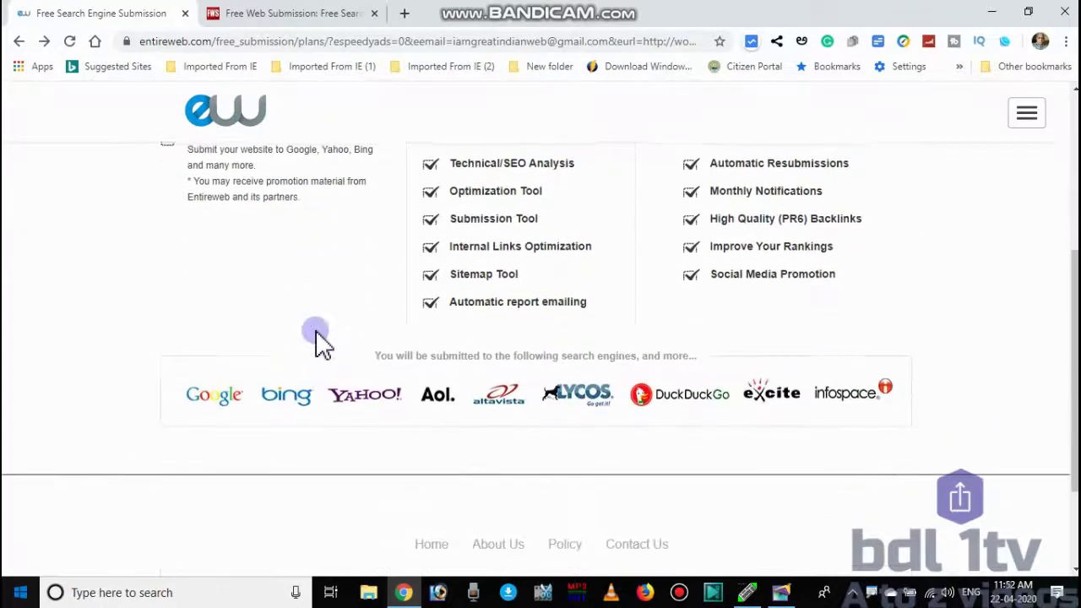
scroll(292, 338, up, 4)
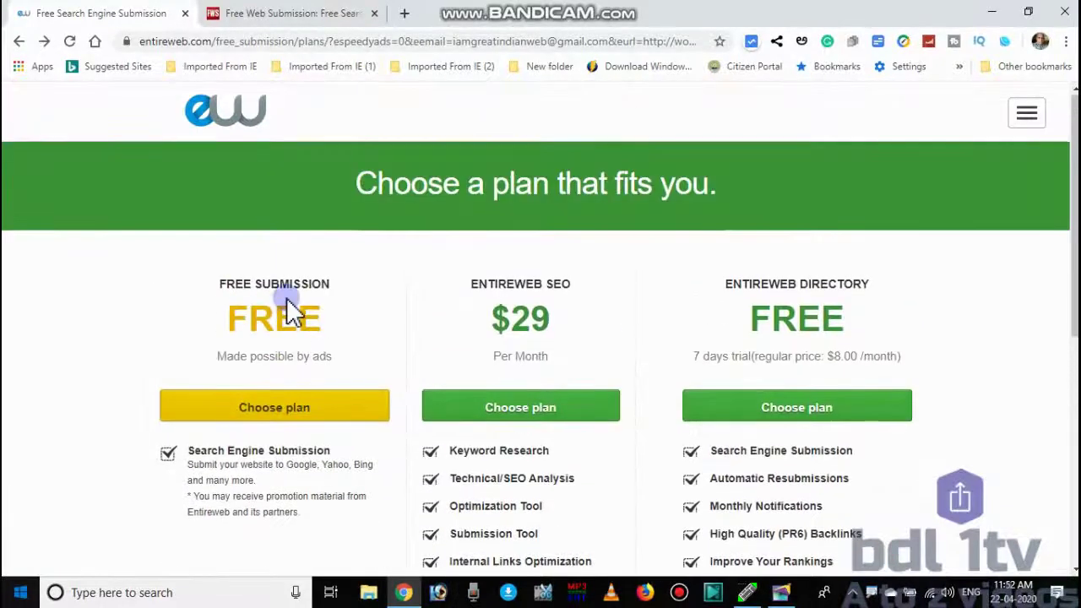
click(235, 414)
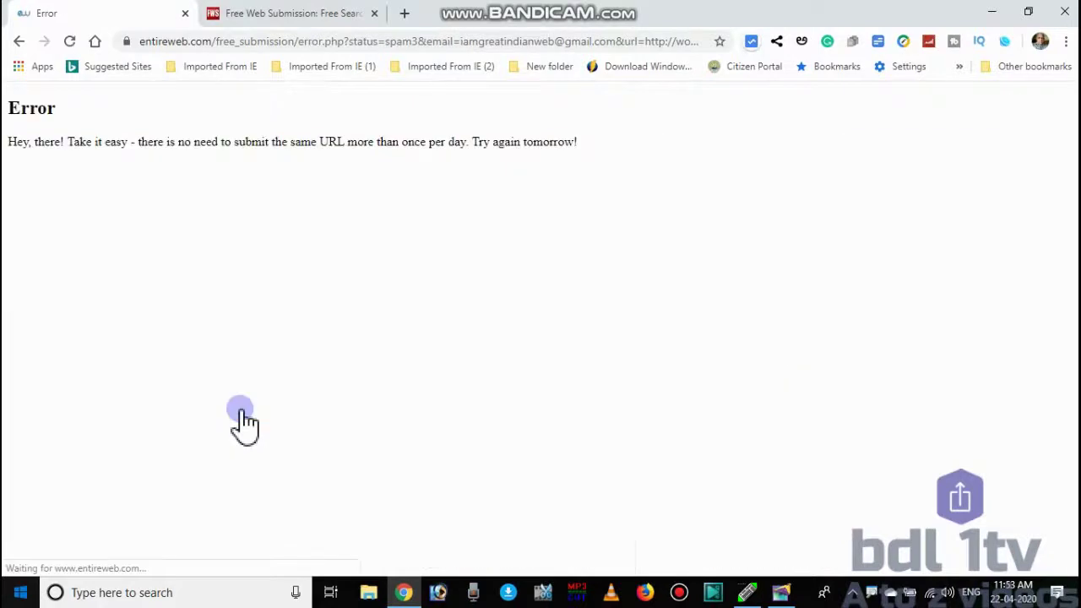
click(19, 42)
click(19, 43)
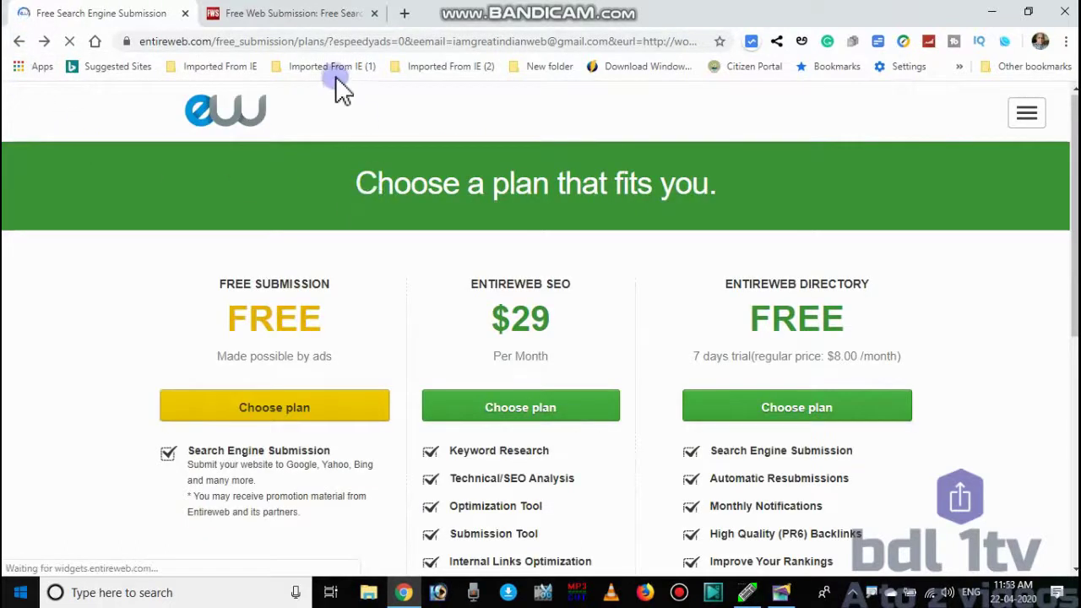
click(603, 43)
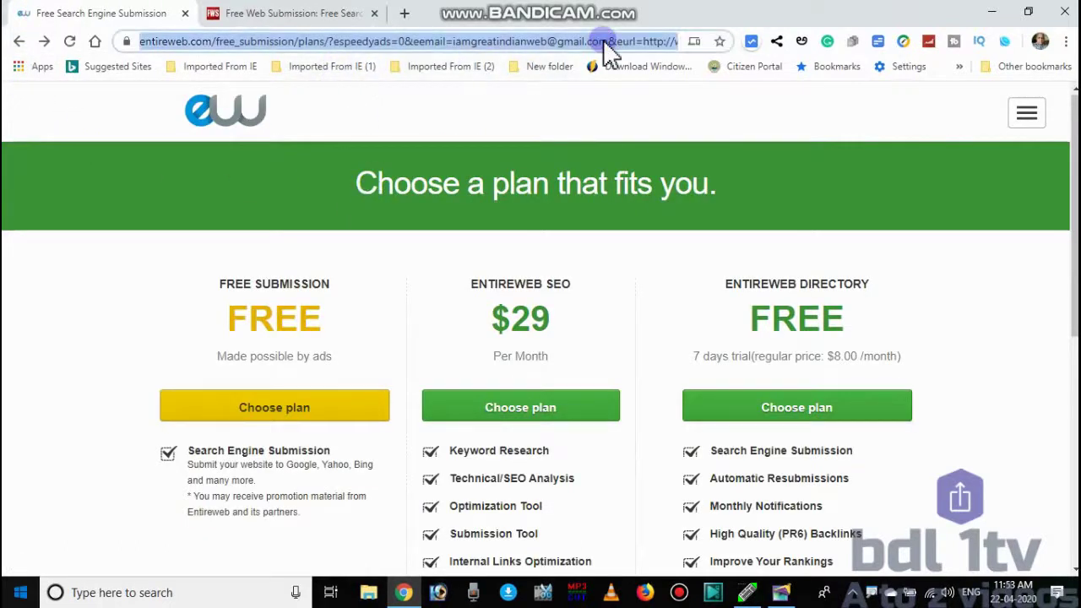
key(Return)
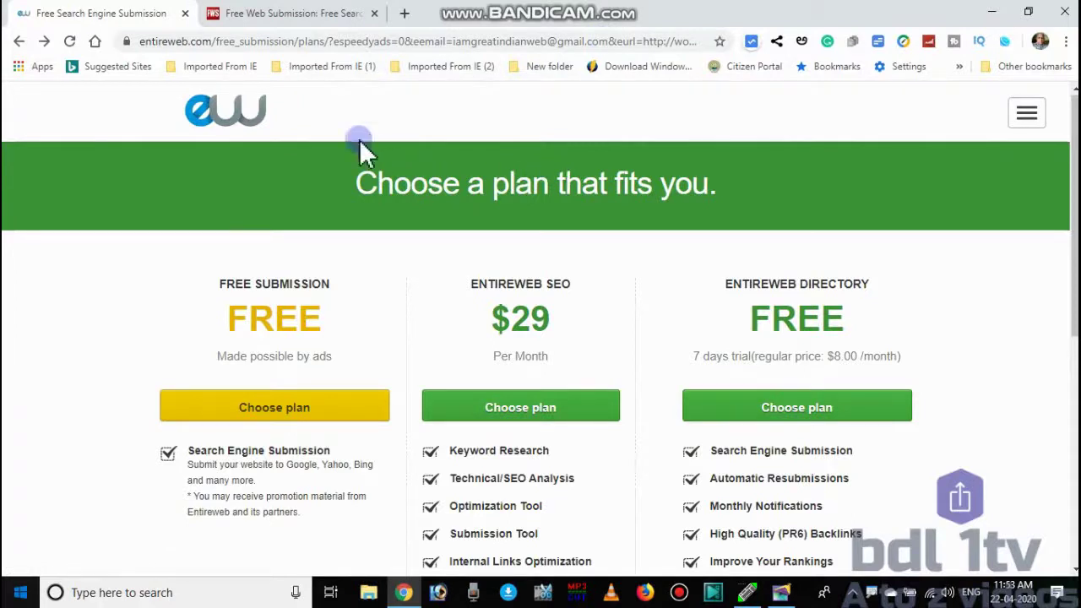
click(212, 39)
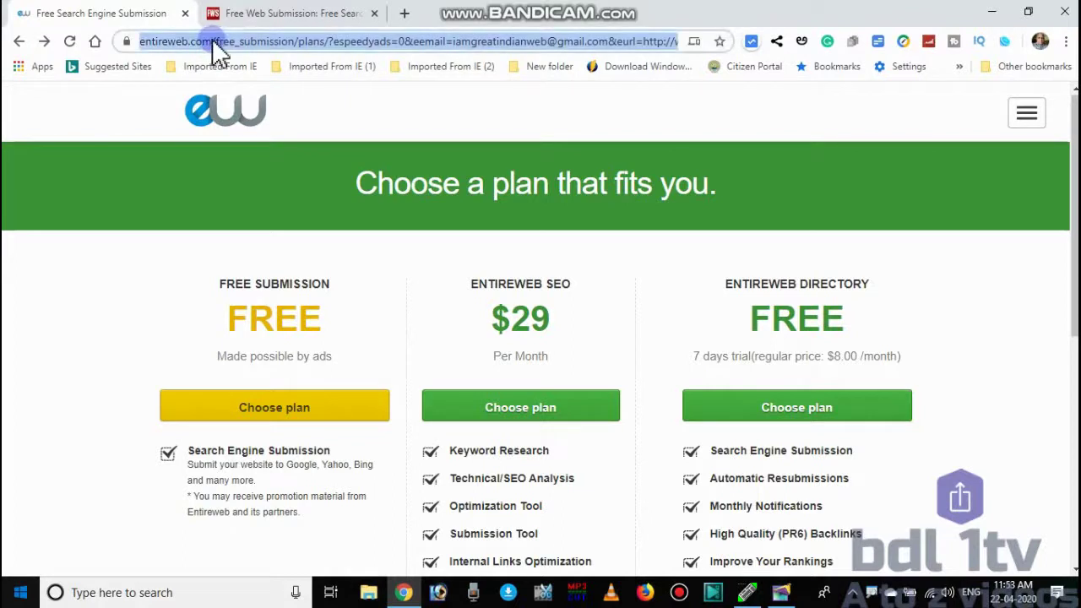
drag(212, 39, 362, 48)
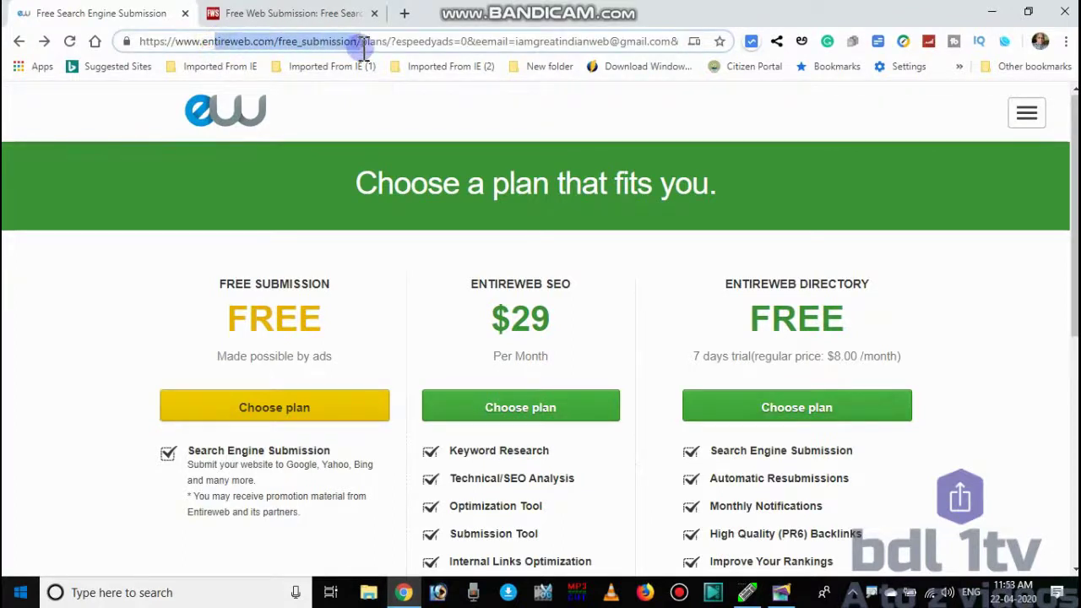
click(277, 42)
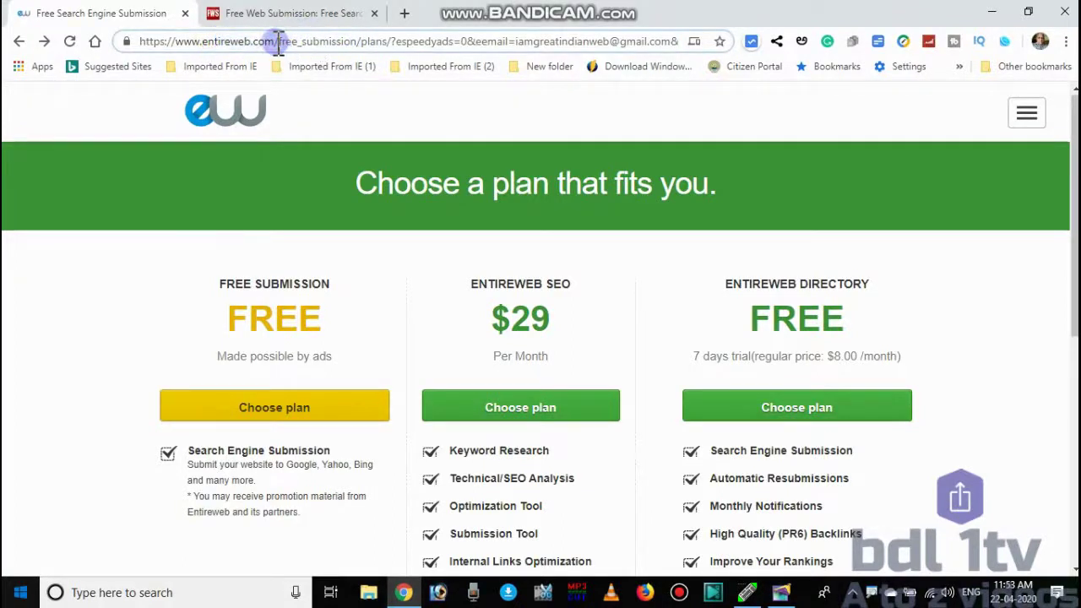
drag(278, 42, 768, 41)
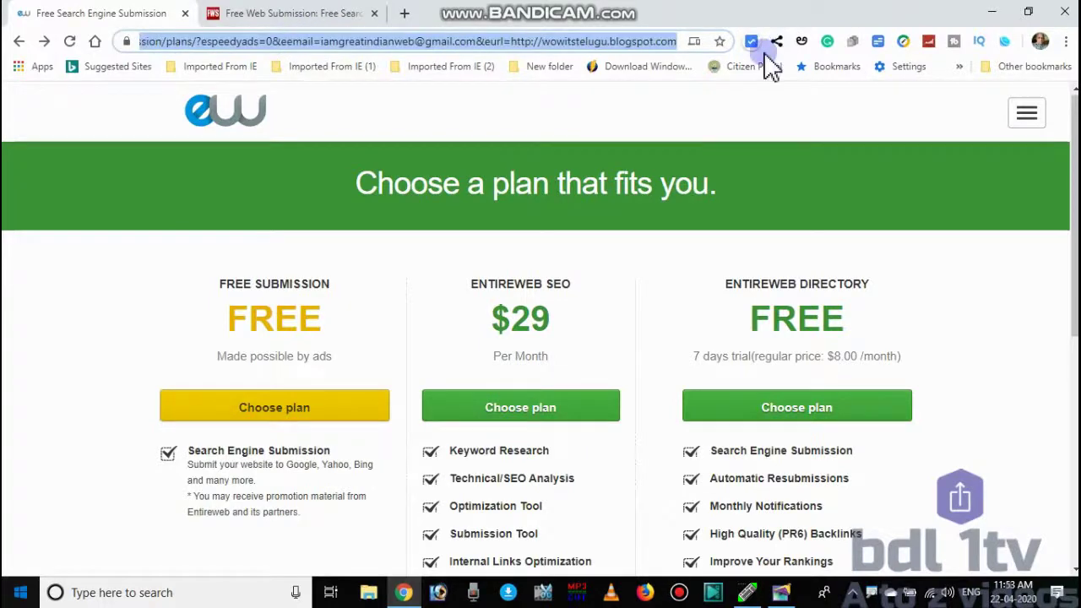
key(BackSpace)
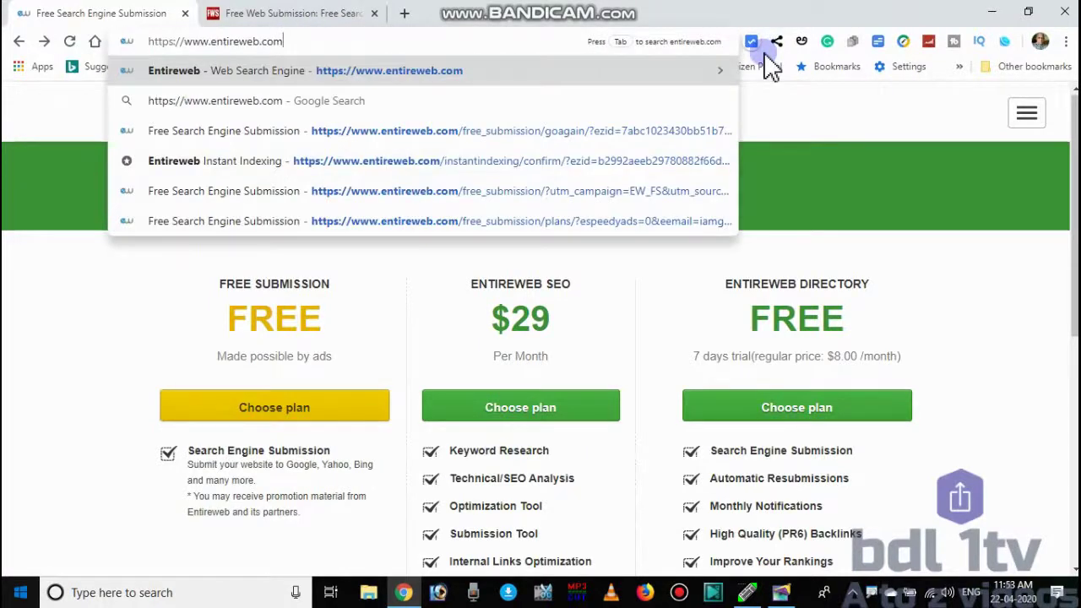
key(Return)
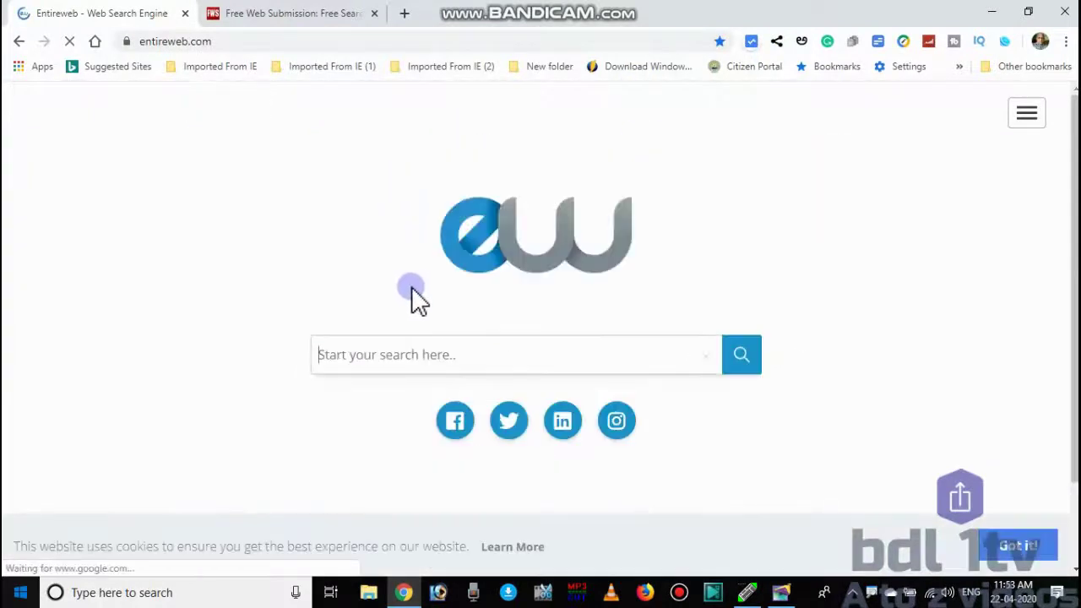
- Search Entireweb for "entireweb" and open the Entireweb Search Engine result
click(434, 363)
text(e)
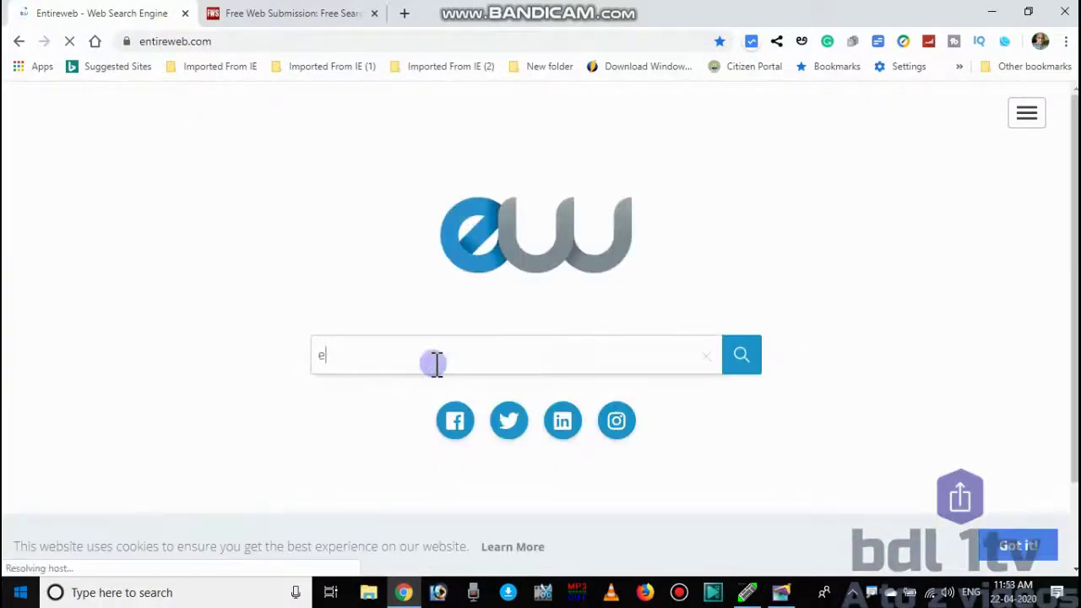
text(ntire)
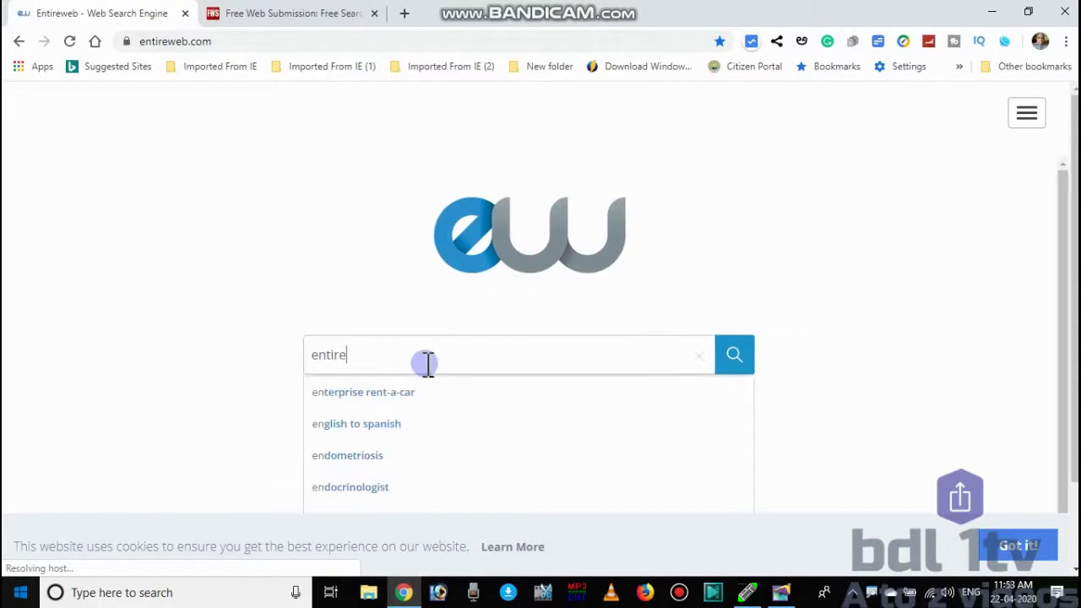
text(web)
key(Return)
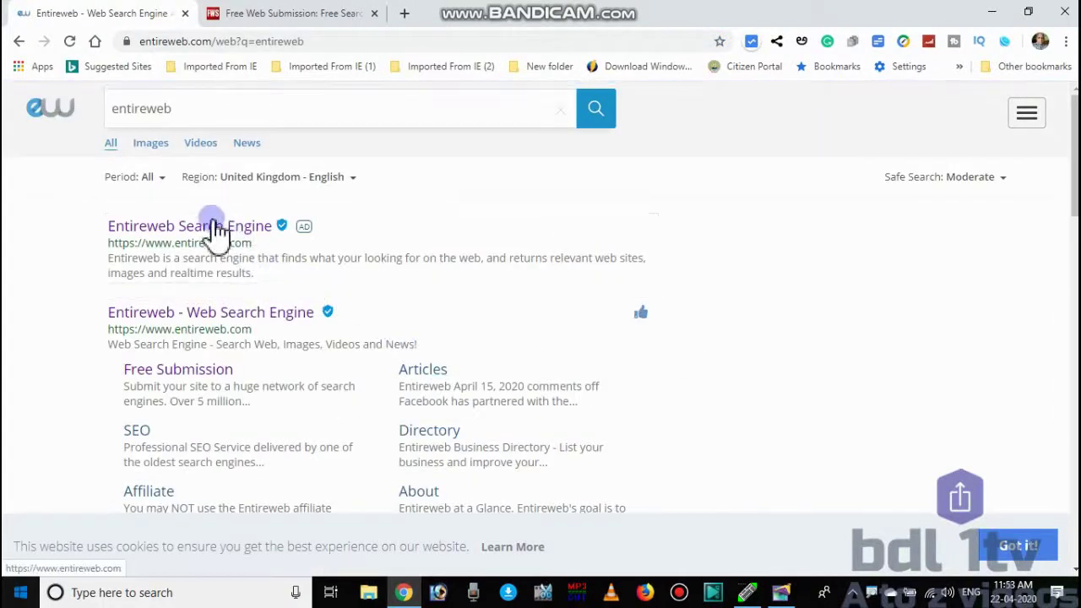
click(215, 228)
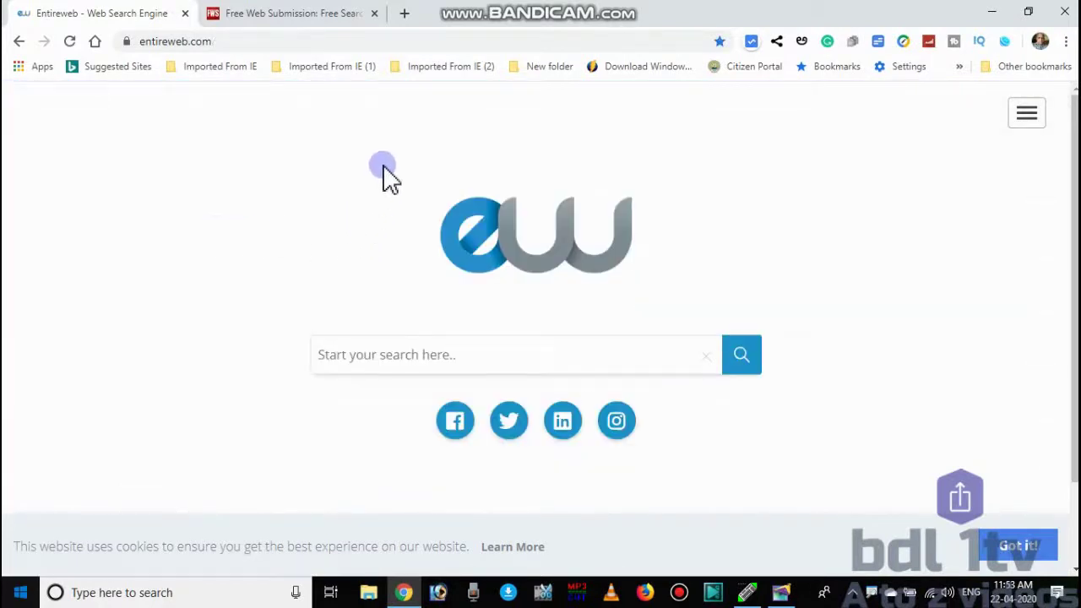
scroll(372, 180, down, 2)
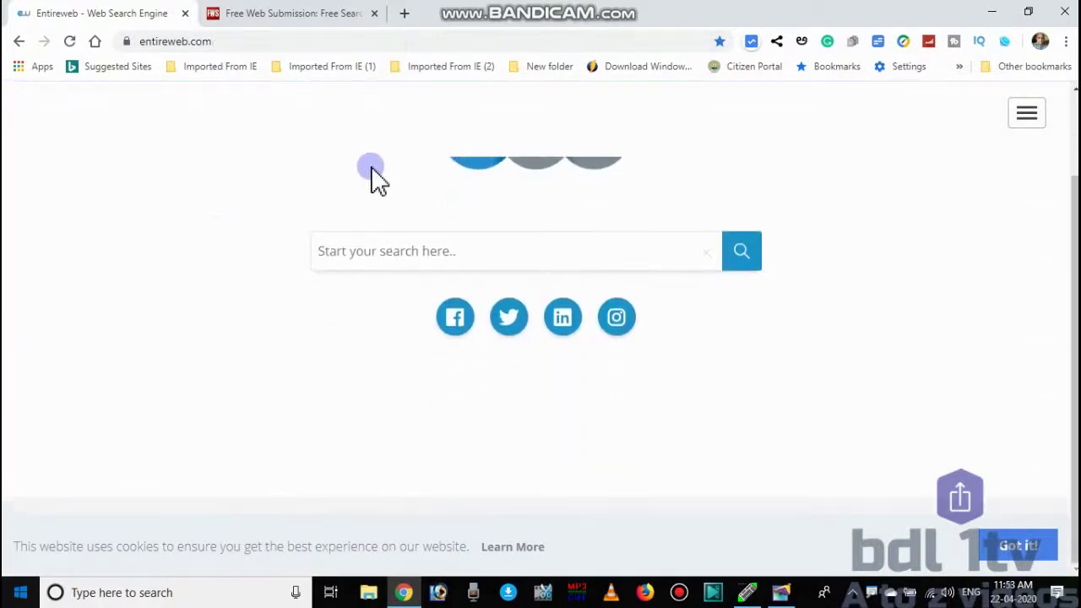
scroll(372, 180, up, 2)
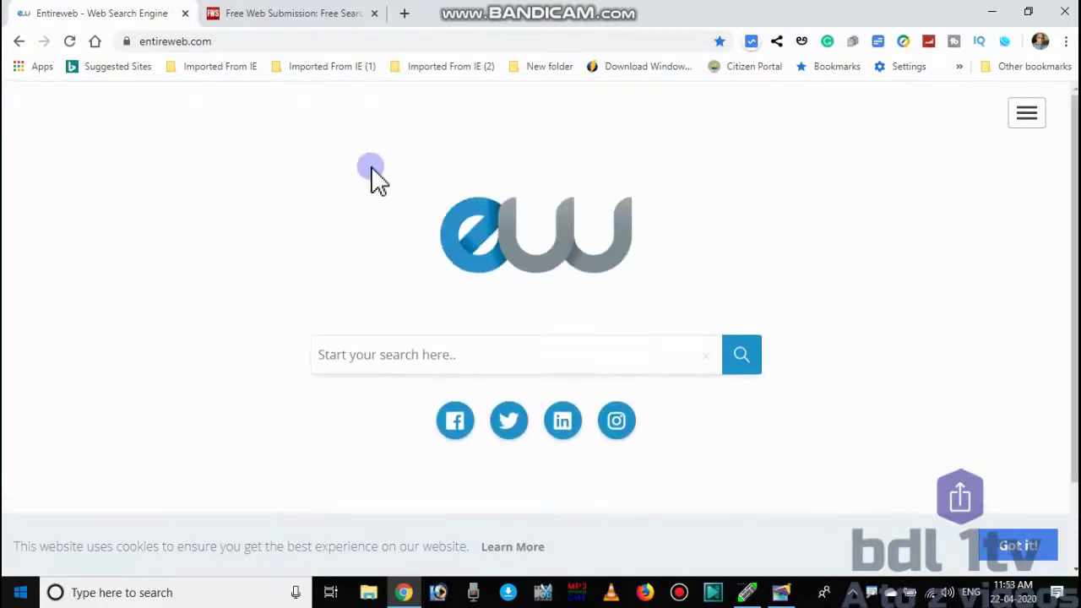
- Replace the FreeWebSubmission results page in the second tab with the entireweb.com home page
click(285, 13)
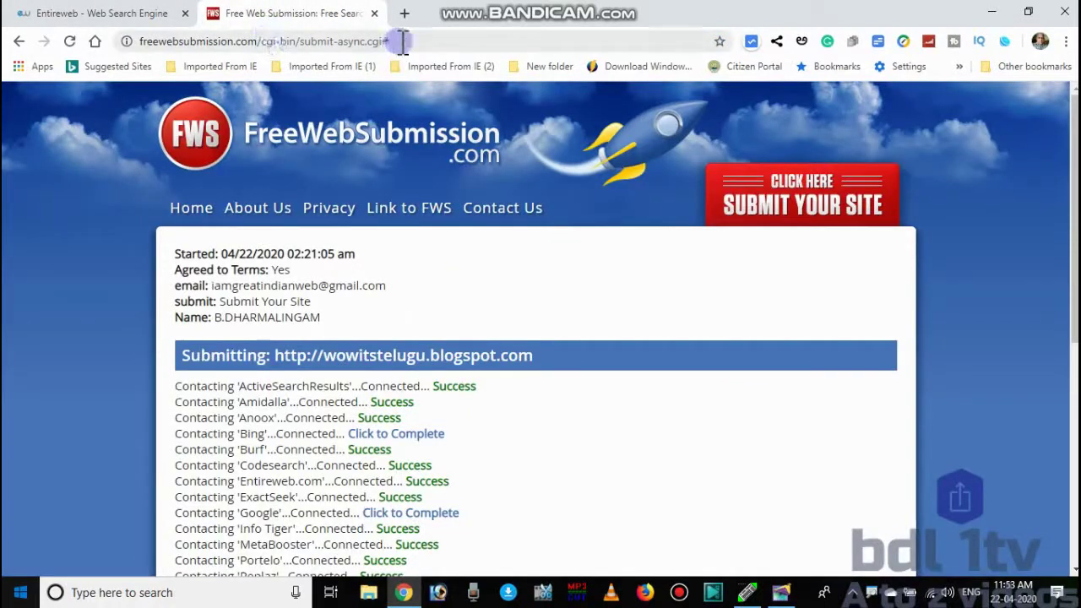
drag(402, 40, 10, 72)
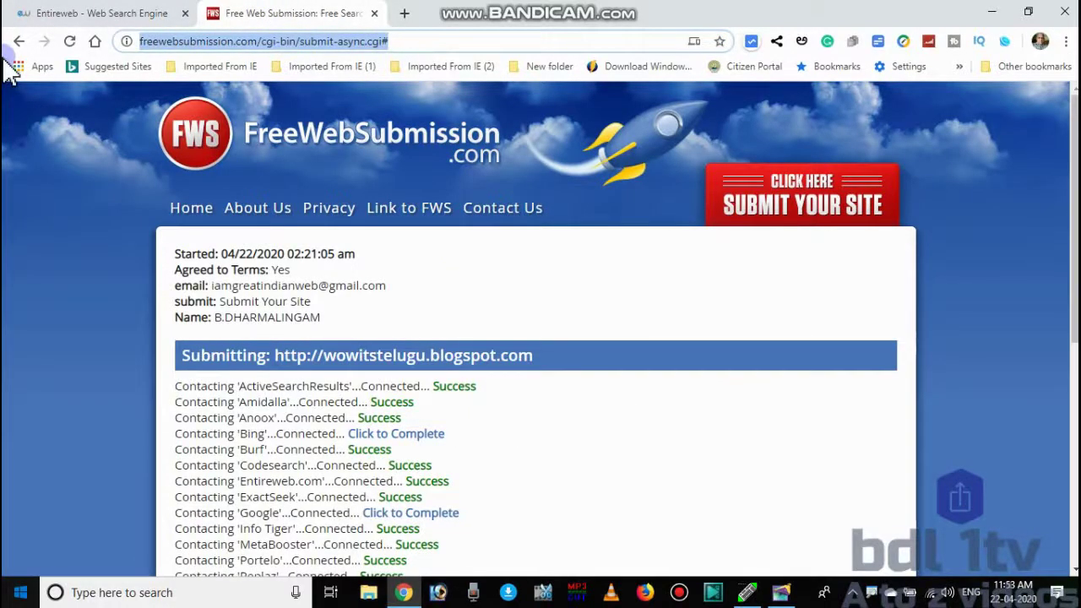
text(en)
key(Return)
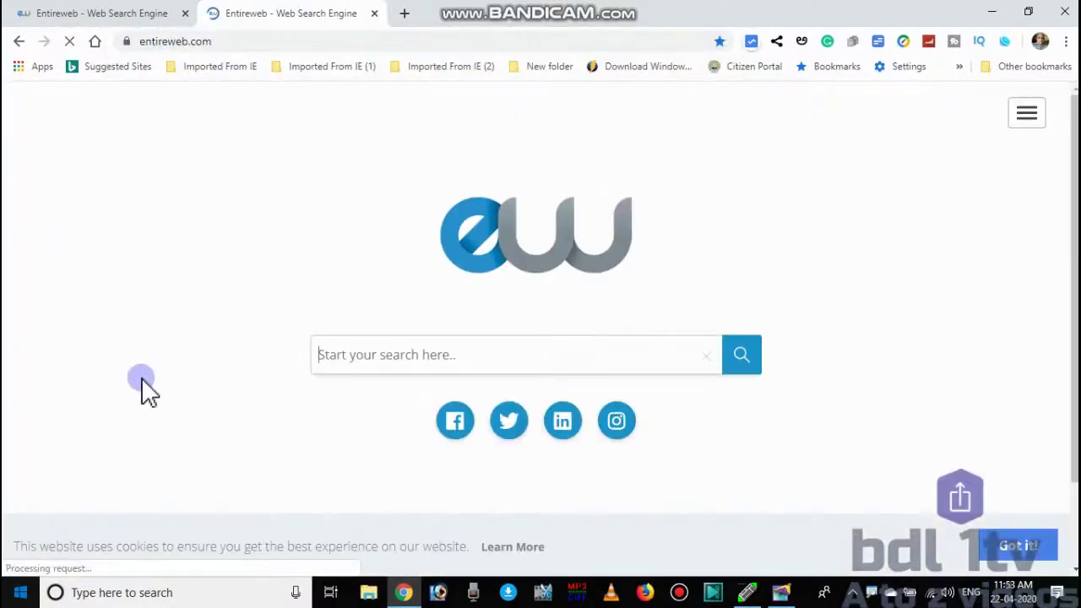
- Close both Entireweb tabs to end the browser session
click(63, 19)
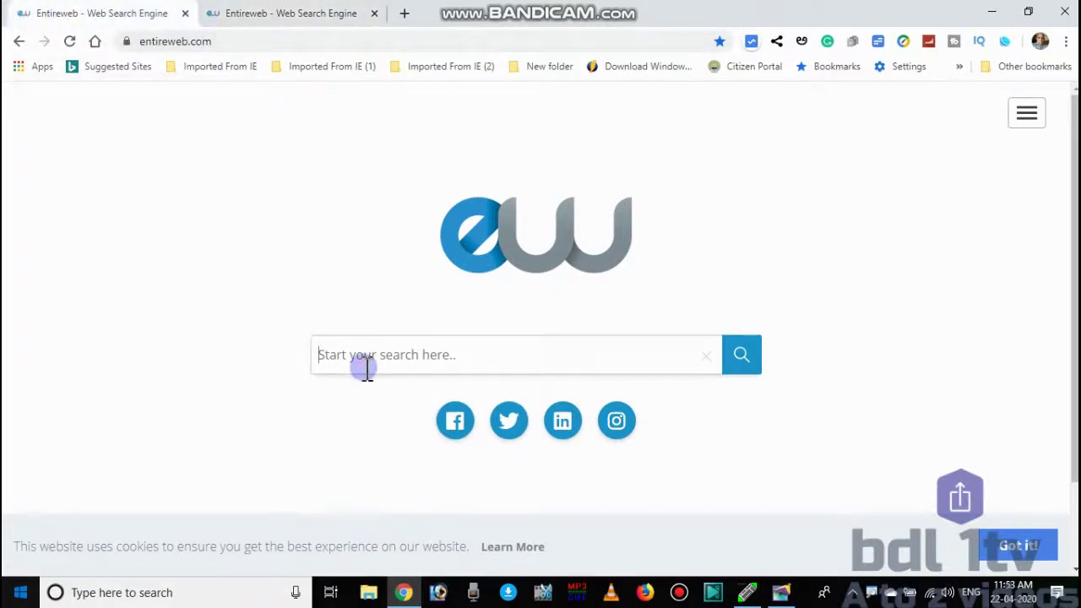
click(374, 13)
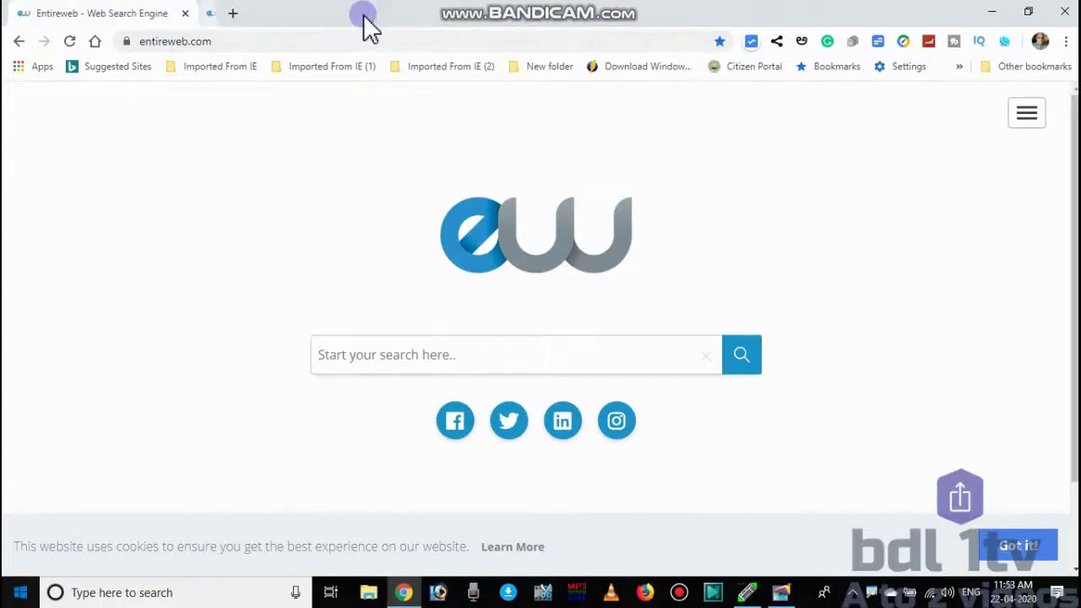
click(186, 14)
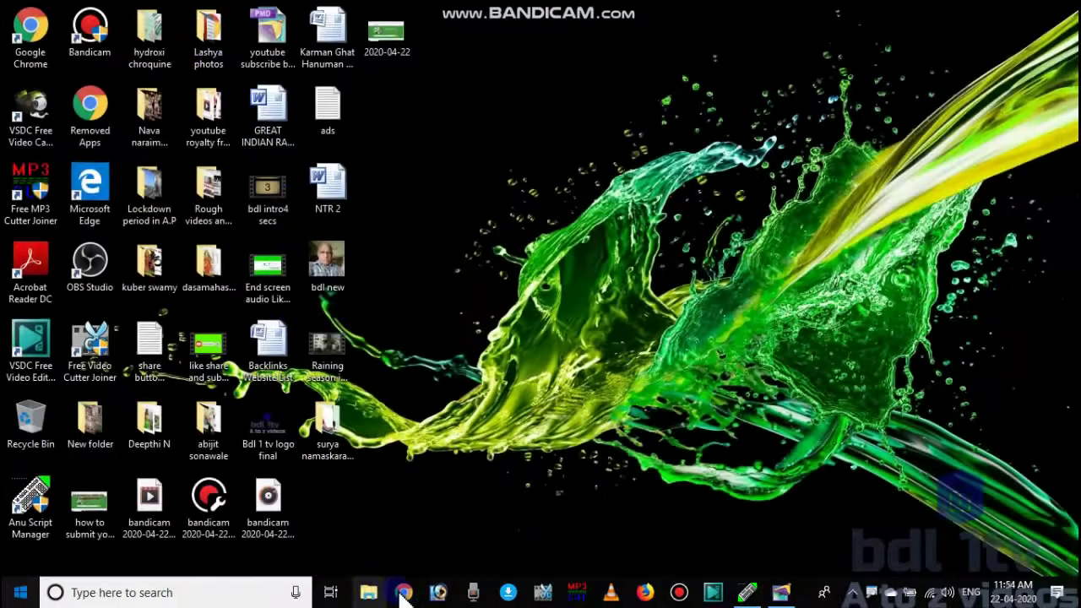
- Open Chrome again and search Google for "websubmission"
click(403, 592)
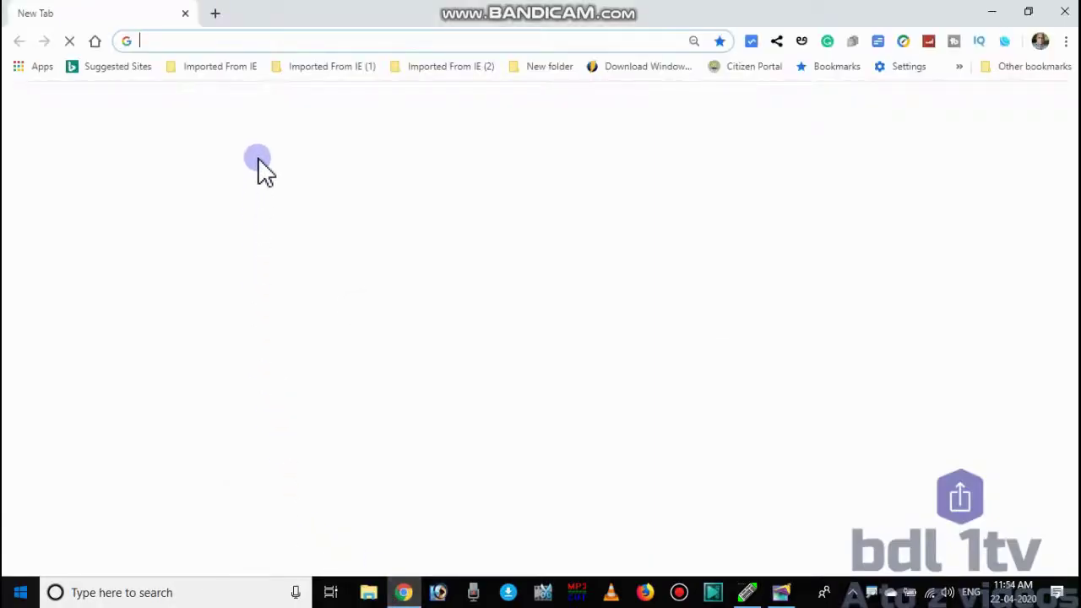
text(w)
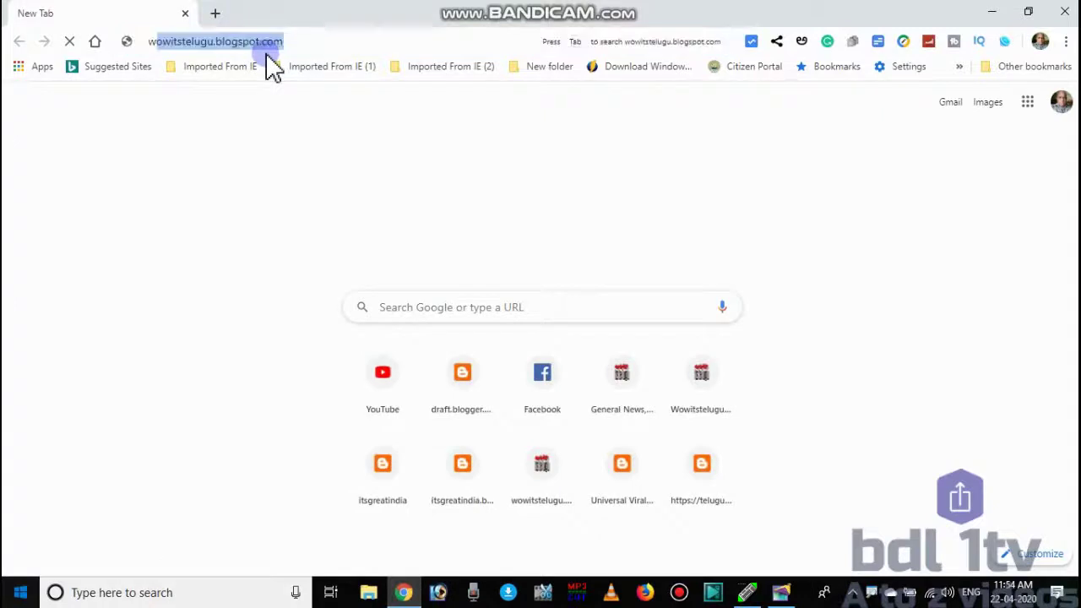
text(ebsu)
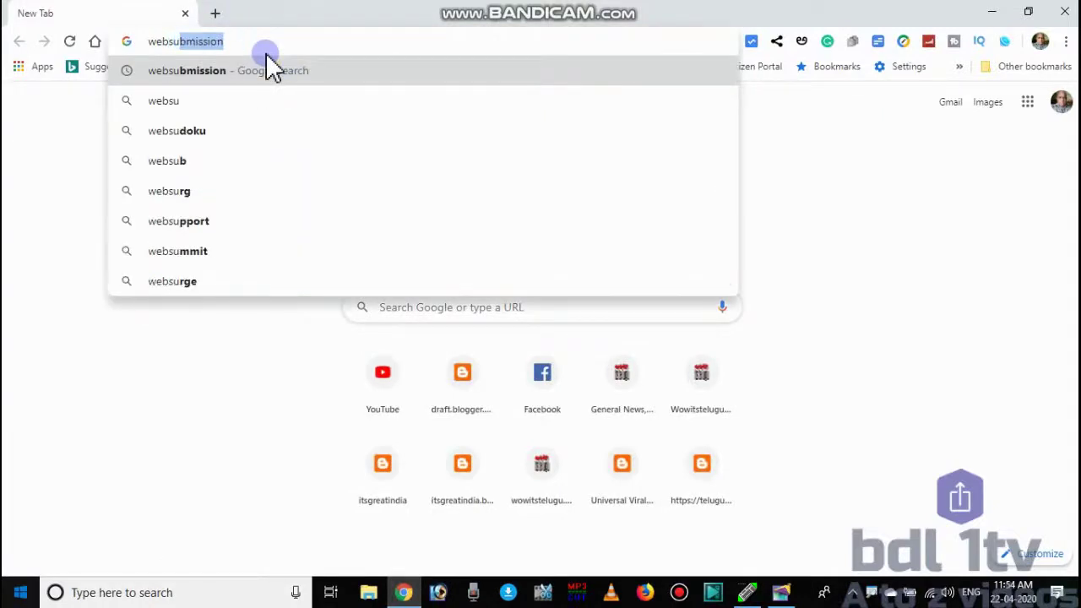
key(Return)
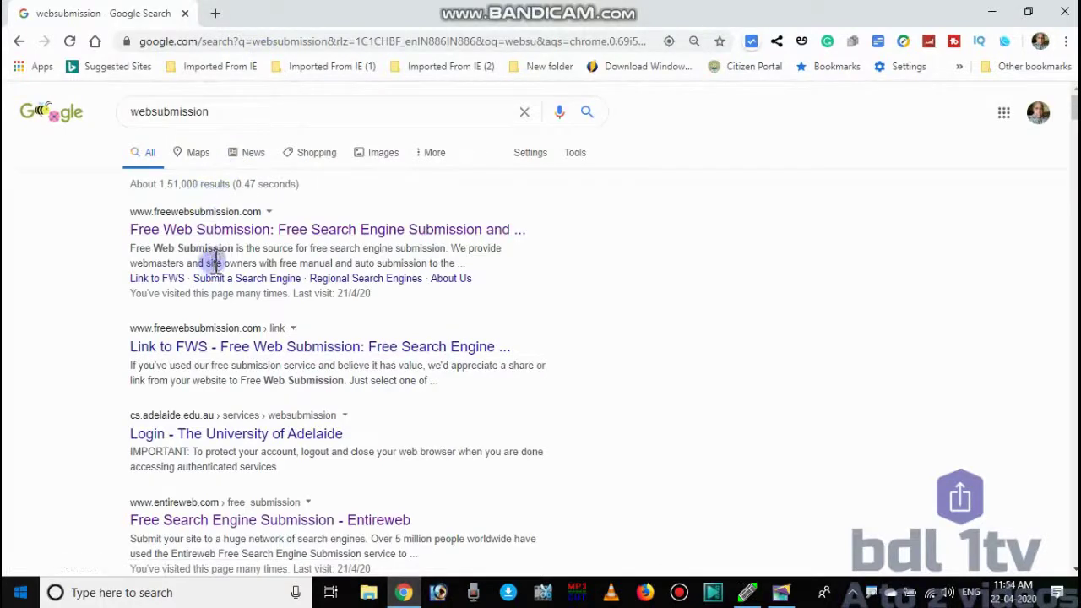
- Open the Entireweb Free Search Engine Submission page from the Google results
scroll(254, 367, down, 2)
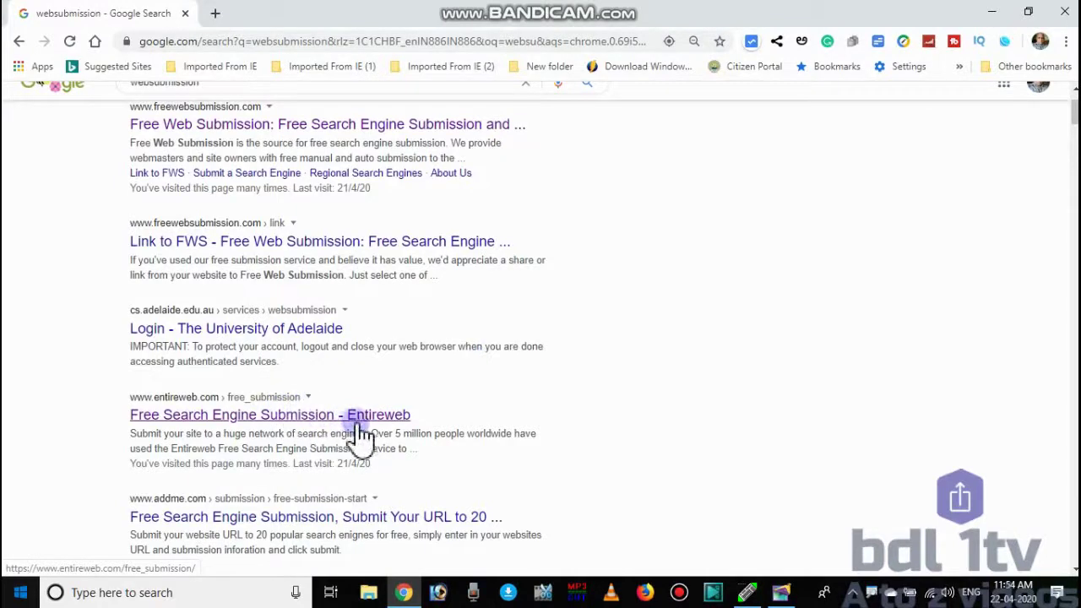
scroll(167, 131, up, 2)
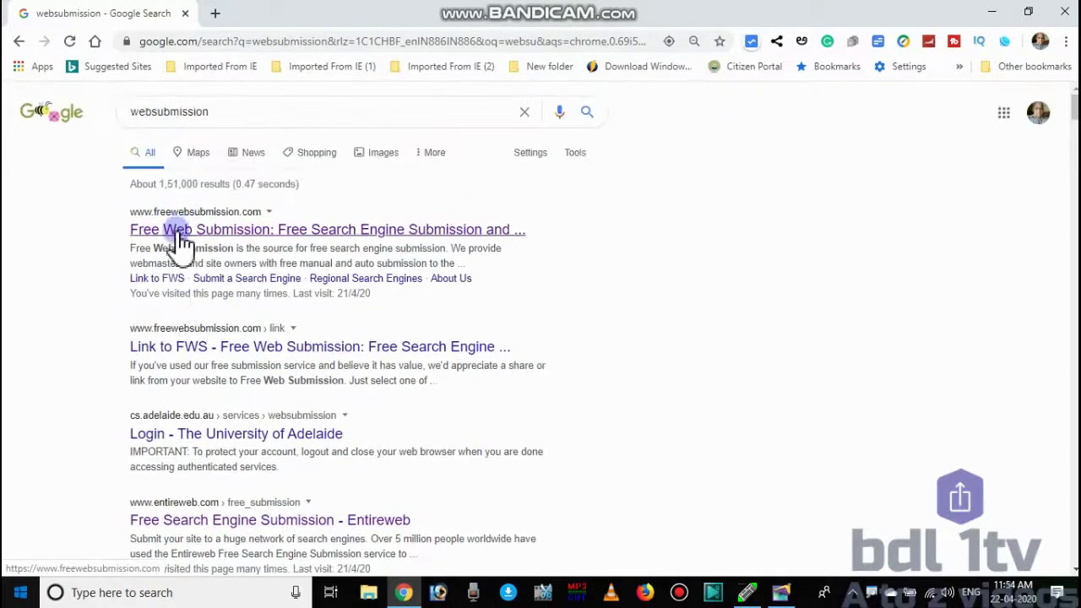
scroll(345, 253, down, 3)
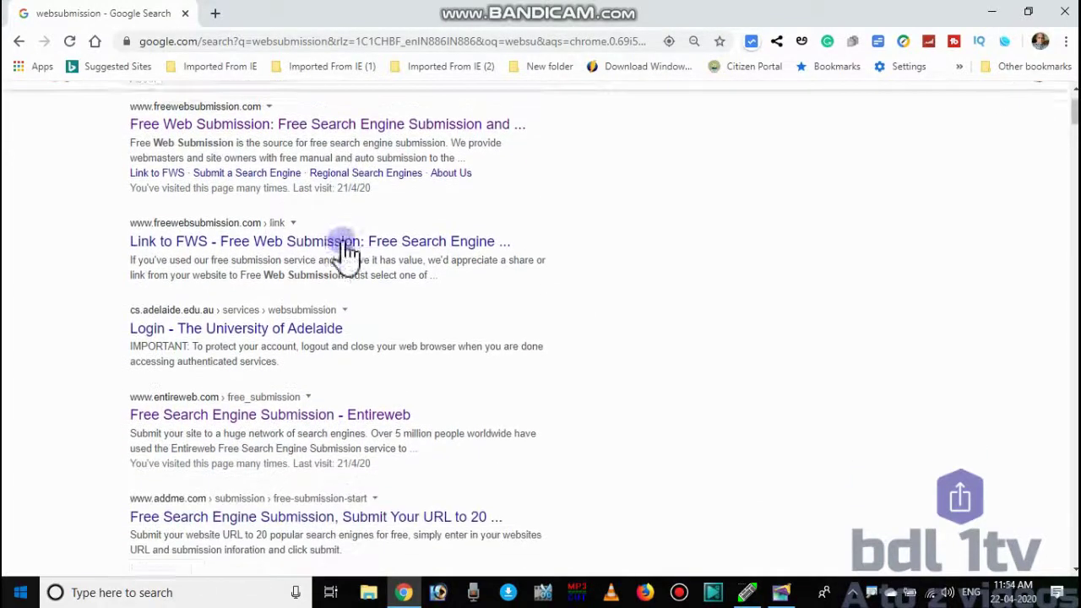
scroll(341, 386, down, 1)
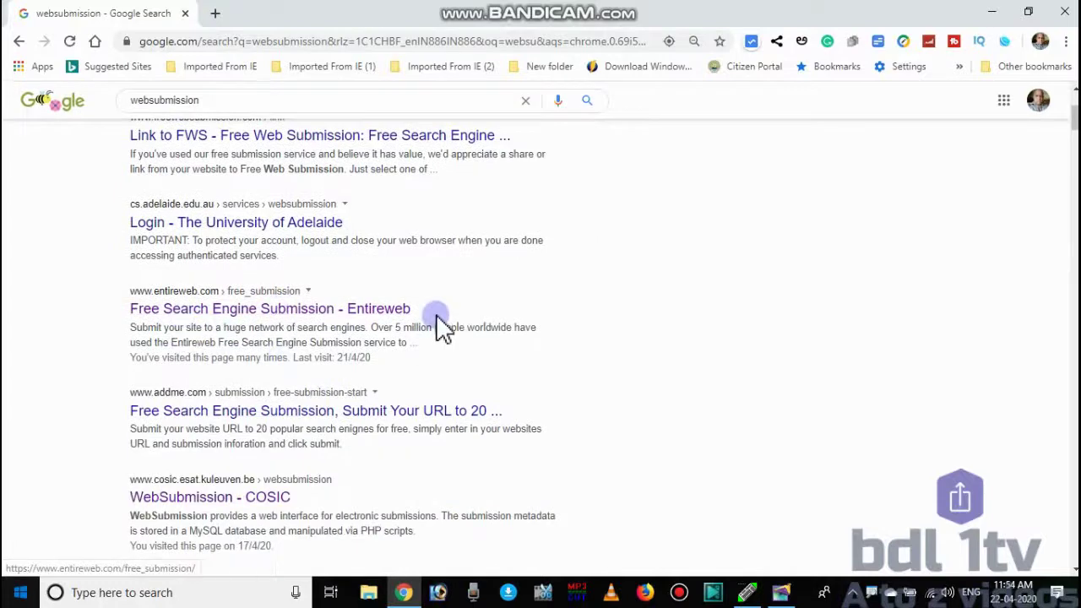
click(402, 310)
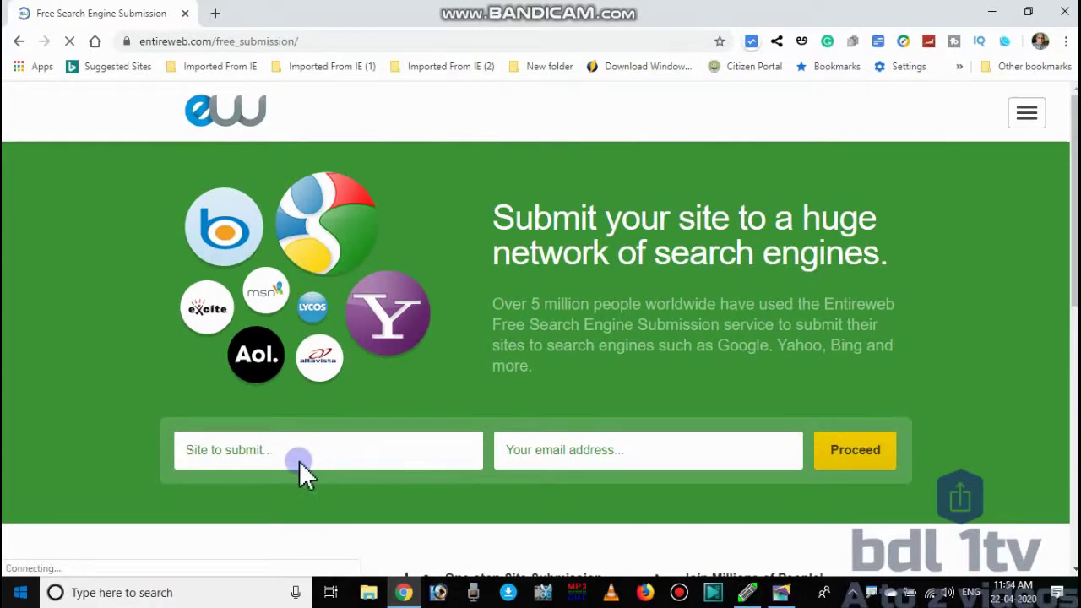
click(299, 457)
scroll(298, 458, down, 3)
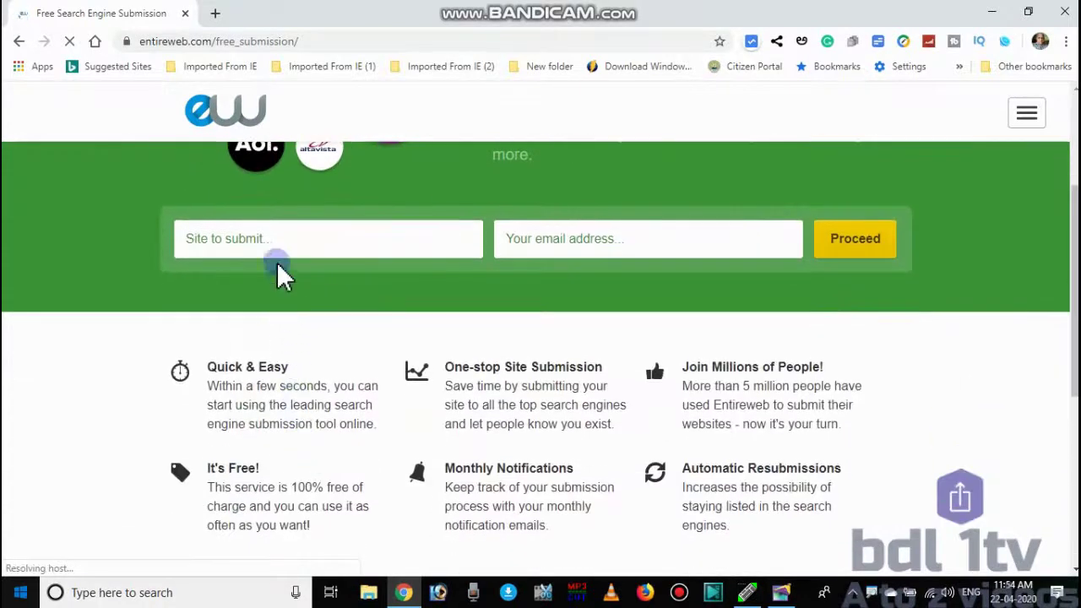
scroll(277, 246, up, 3)
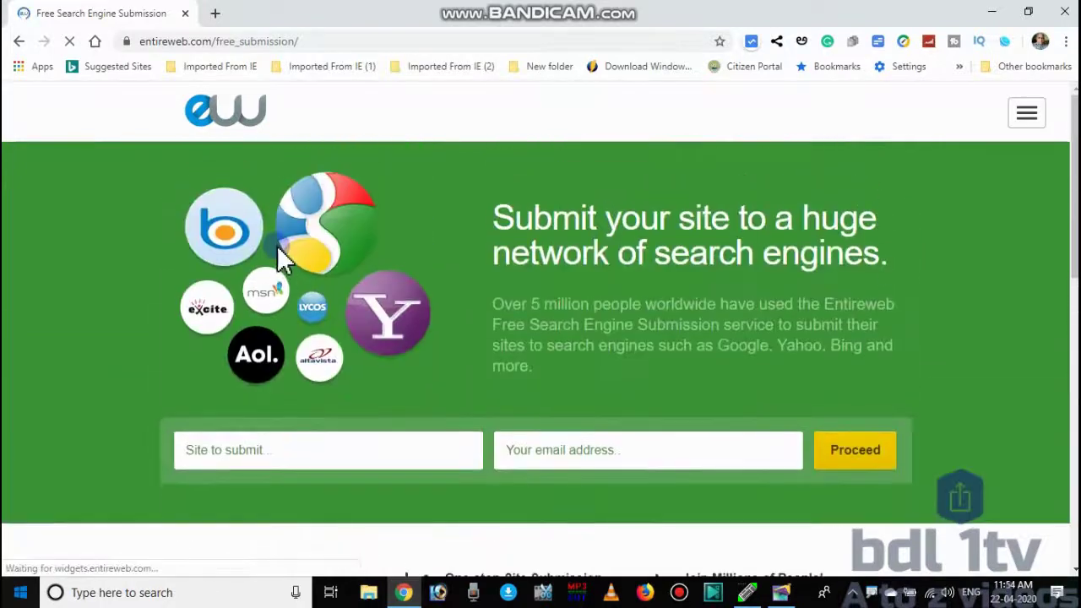
click(282, 451)
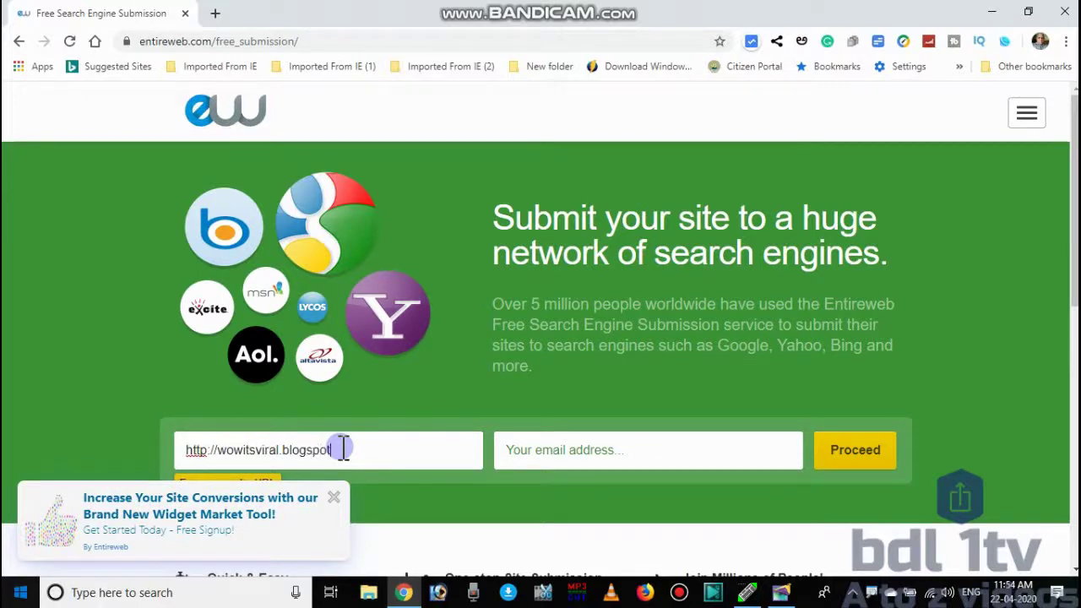
click(638, 450)
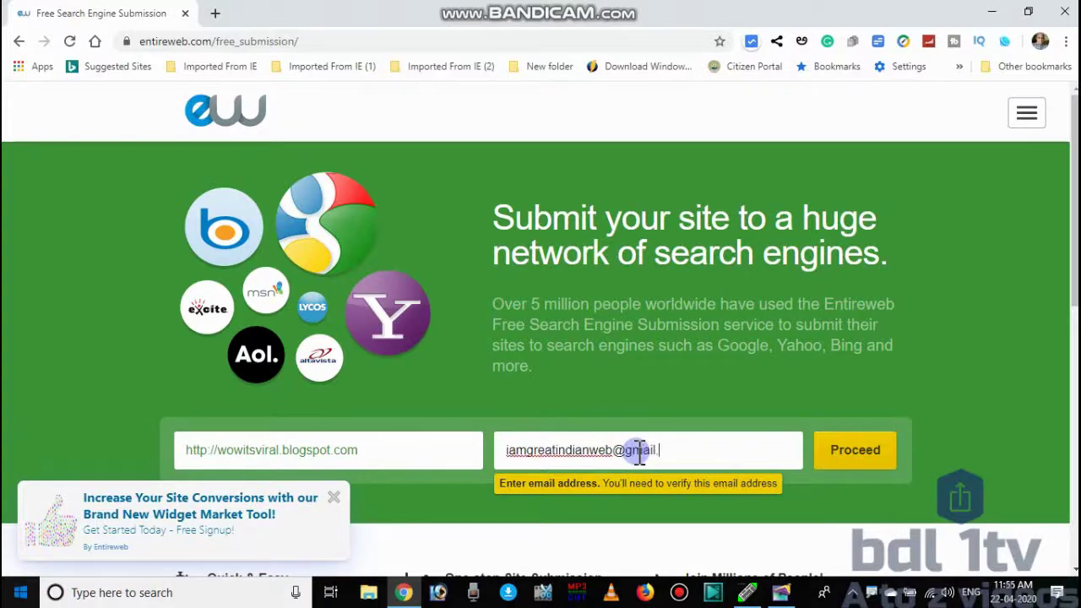
click(851, 461)
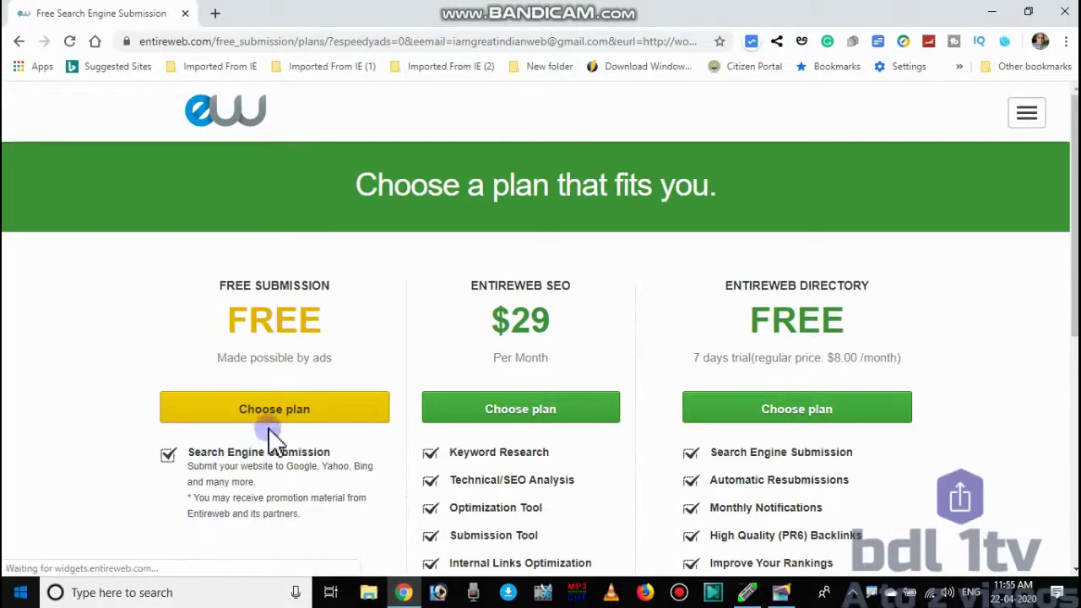
- Choose the Free Submission plan to submit the site to the search engines
scroll(278, 412, down, 2)
scroll(283, 414, up, 2)
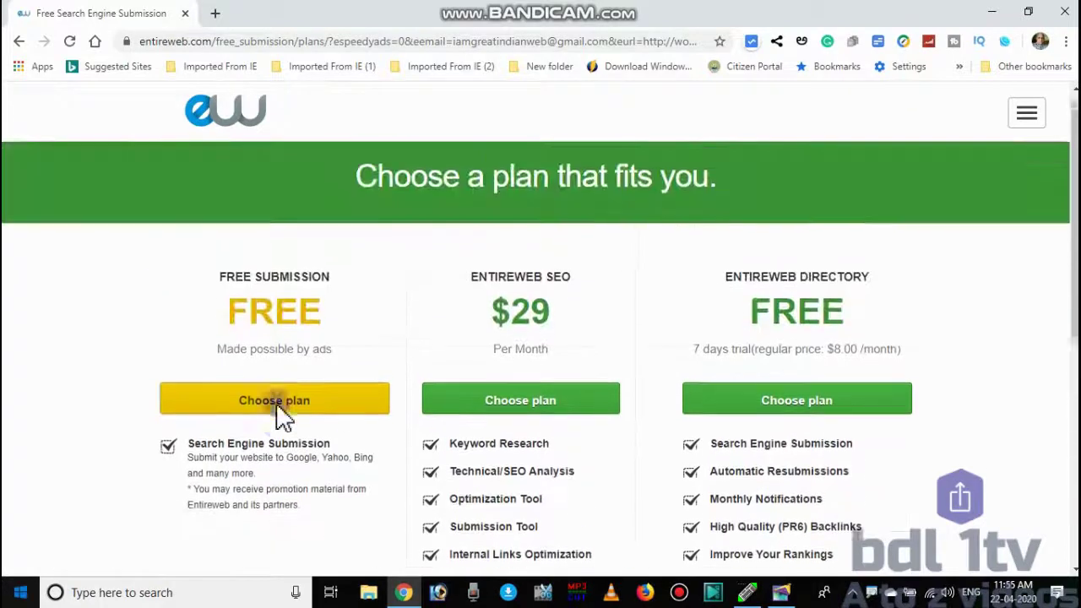
scroll(283, 414, down, 2)
scroll(278, 413, up, 5)
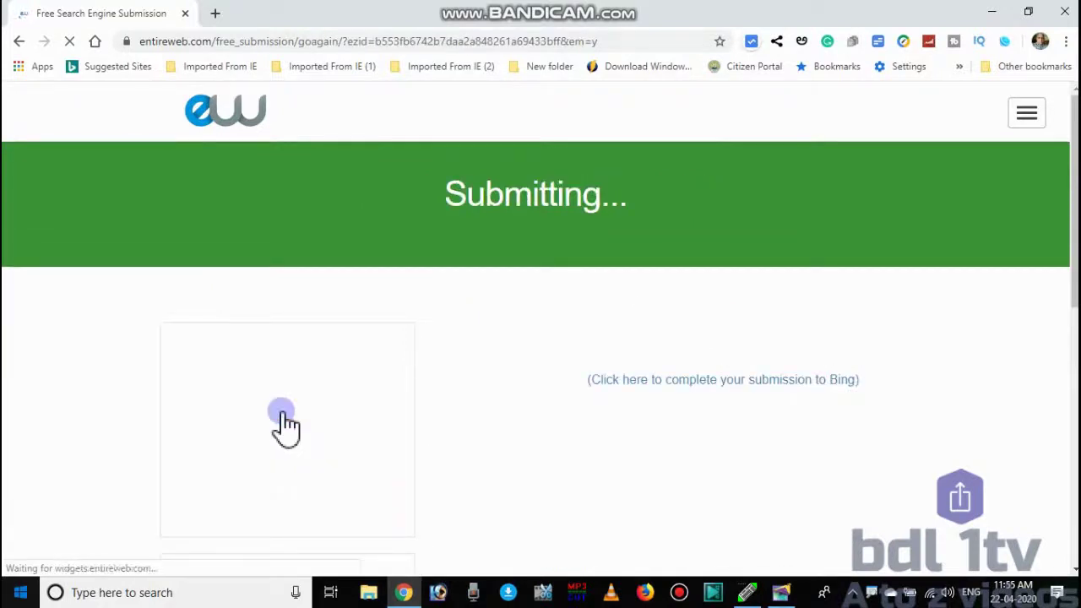
- Review the submission status list and open the link for completing the submission to Bing
scroll(802, 448, down, 2)
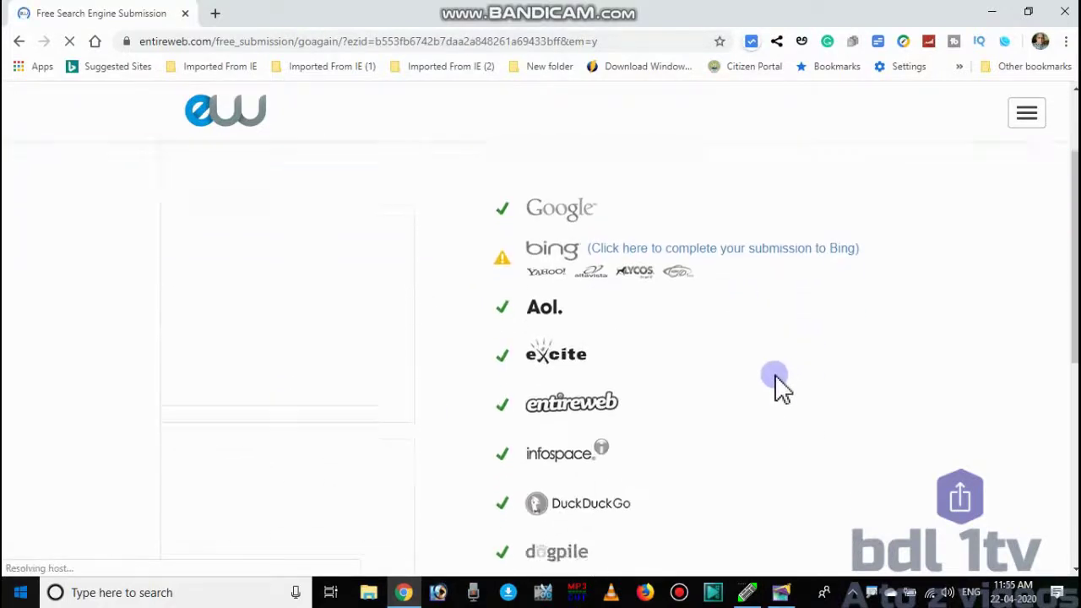
scroll(776, 389, down, 4)
scroll(692, 428, up, 5)
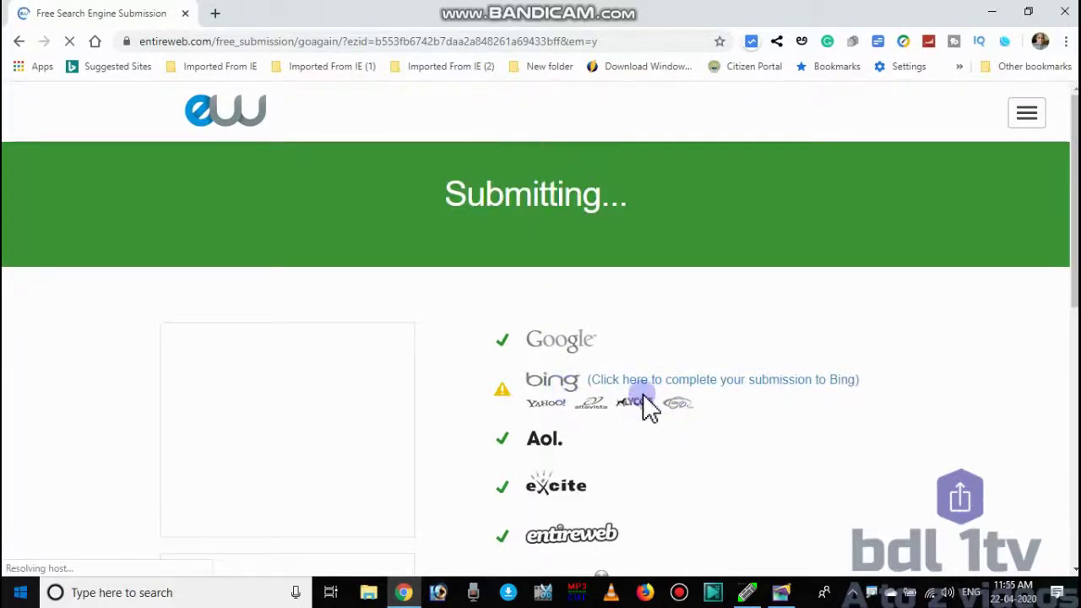
scroll(646, 406, down, 4)
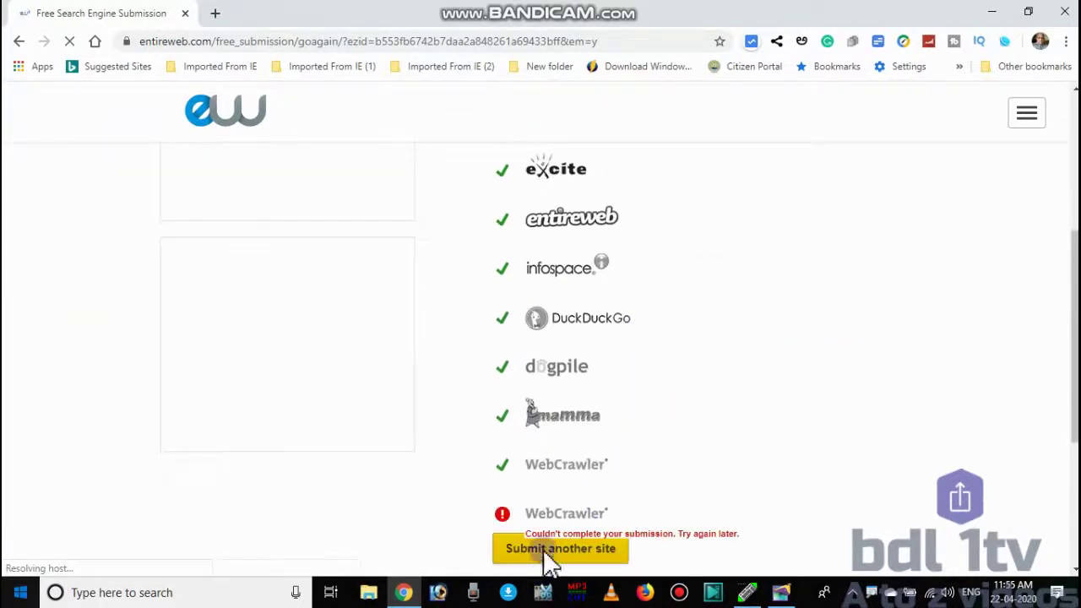
scroll(728, 494, up, 3)
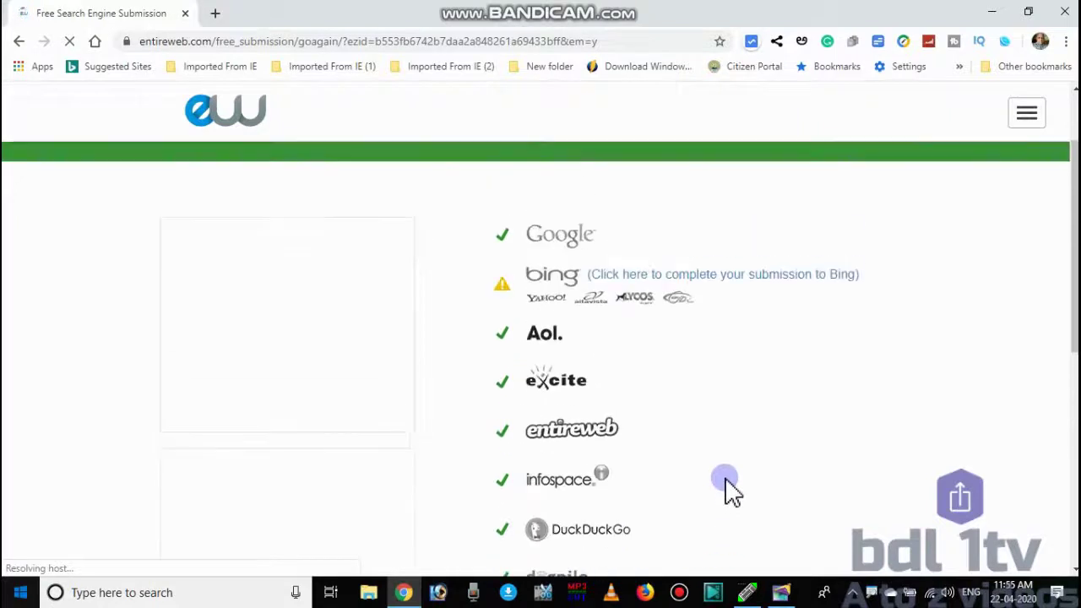
click(639, 282)
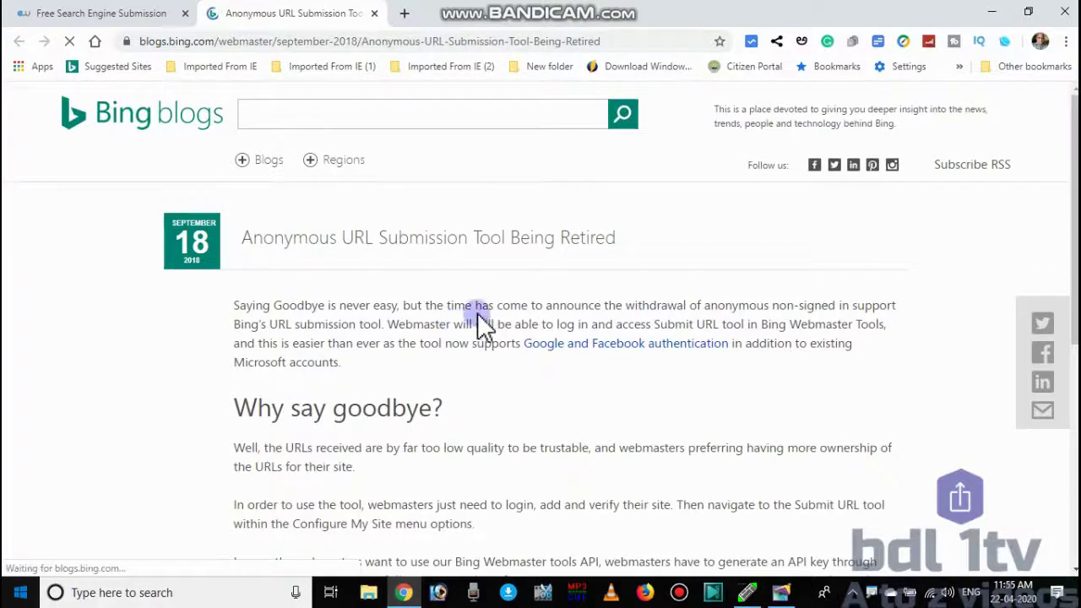
- Examine the Entireweb status of each search engine and compare it with the Bing blog page about the URL submission tool
click(93, 19)
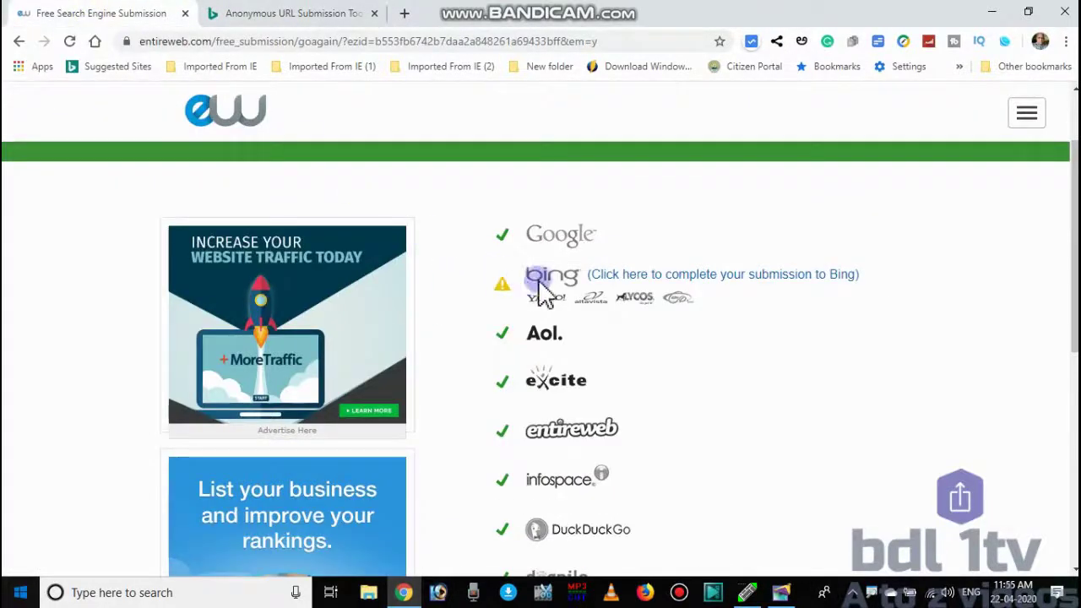
scroll(545, 287, down, 3)
scroll(565, 363, down, 1)
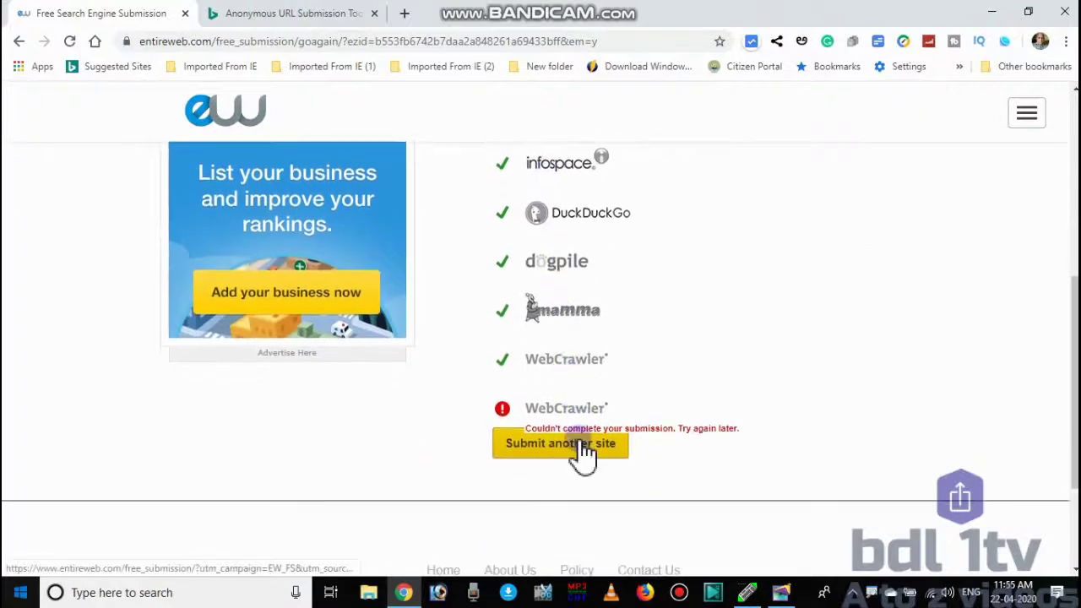
scroll(473, 503, up, 5)
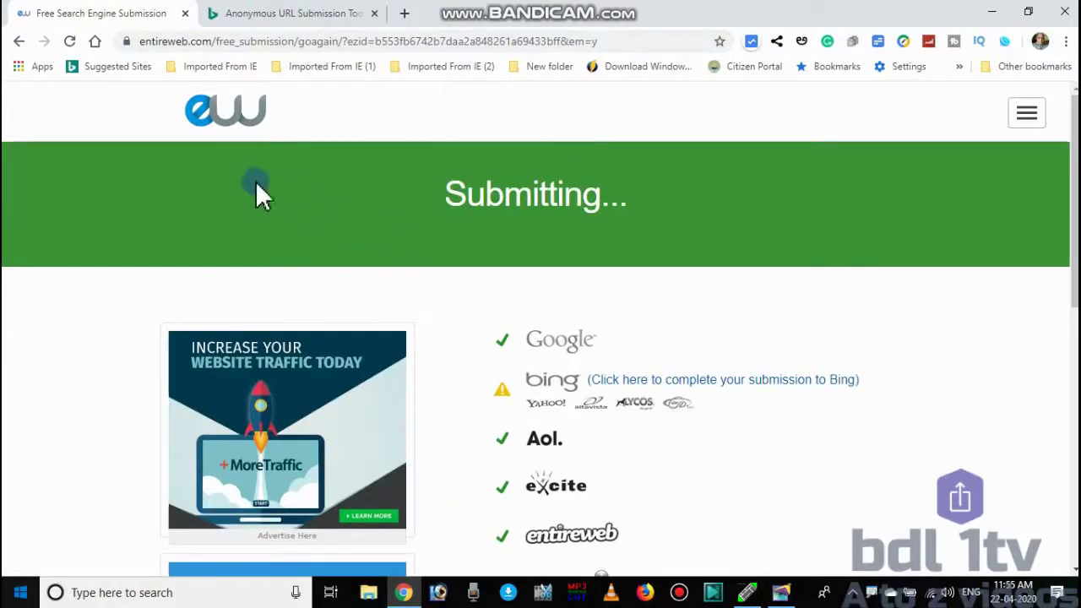
scroll(358, 267, down, 1)
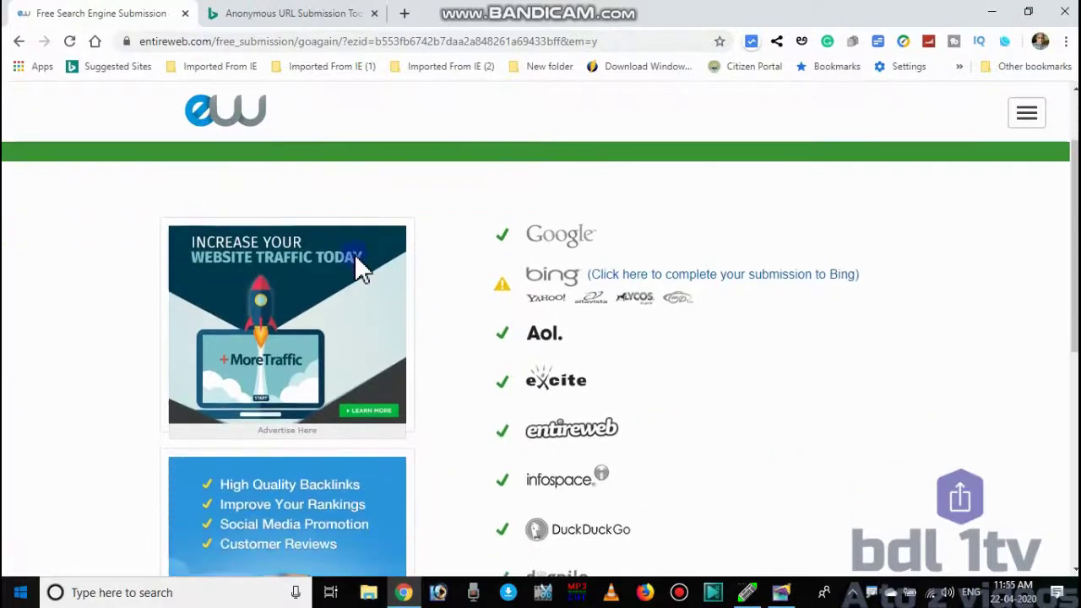
scroll(355, 260, up, 1)
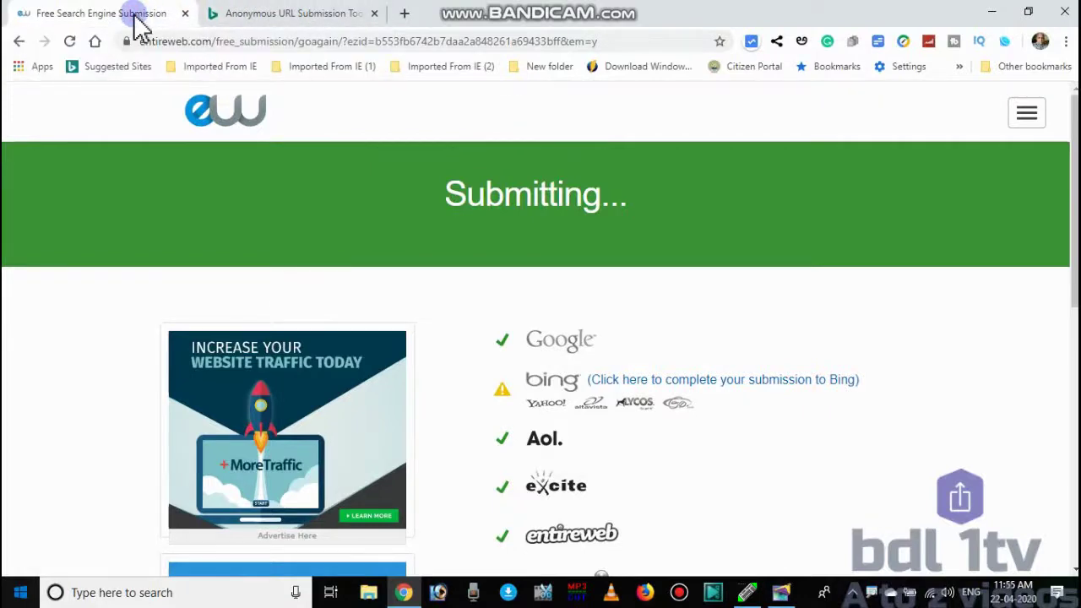
click(239, 25)
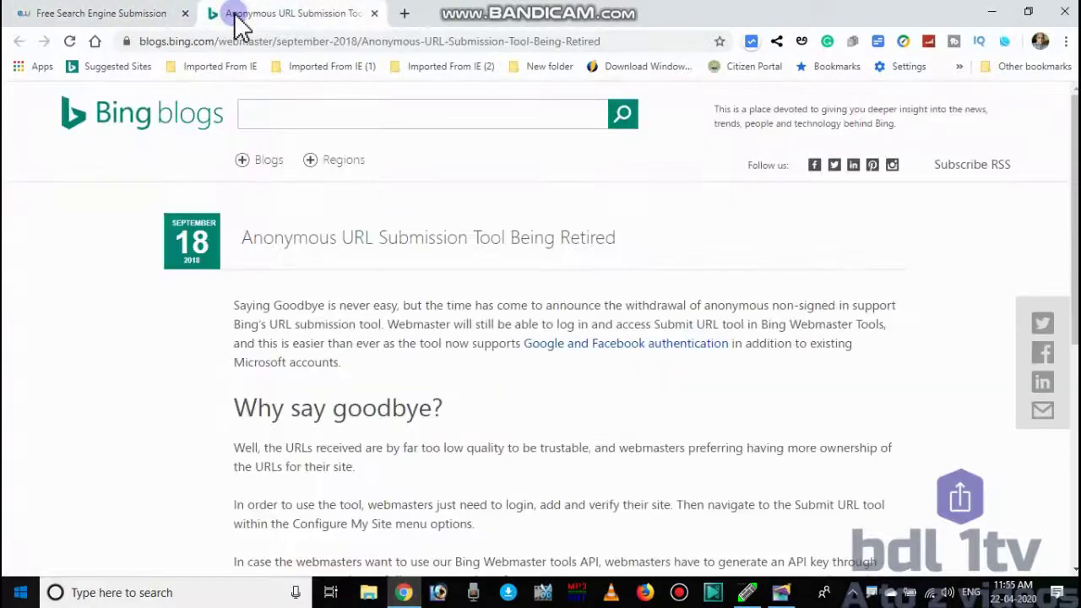
click(140, 21)
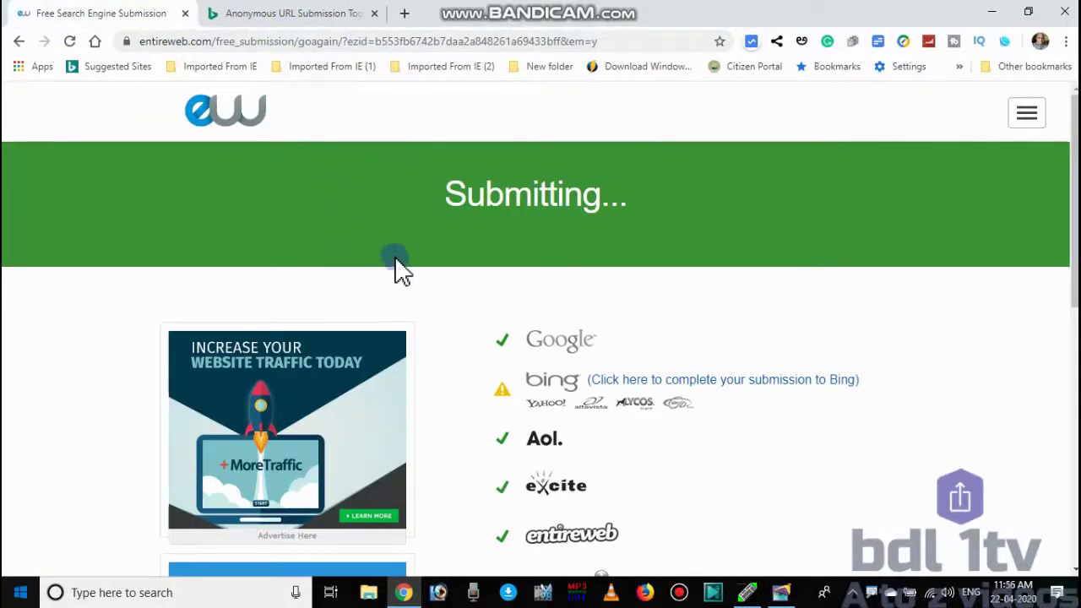
click(285, 13)
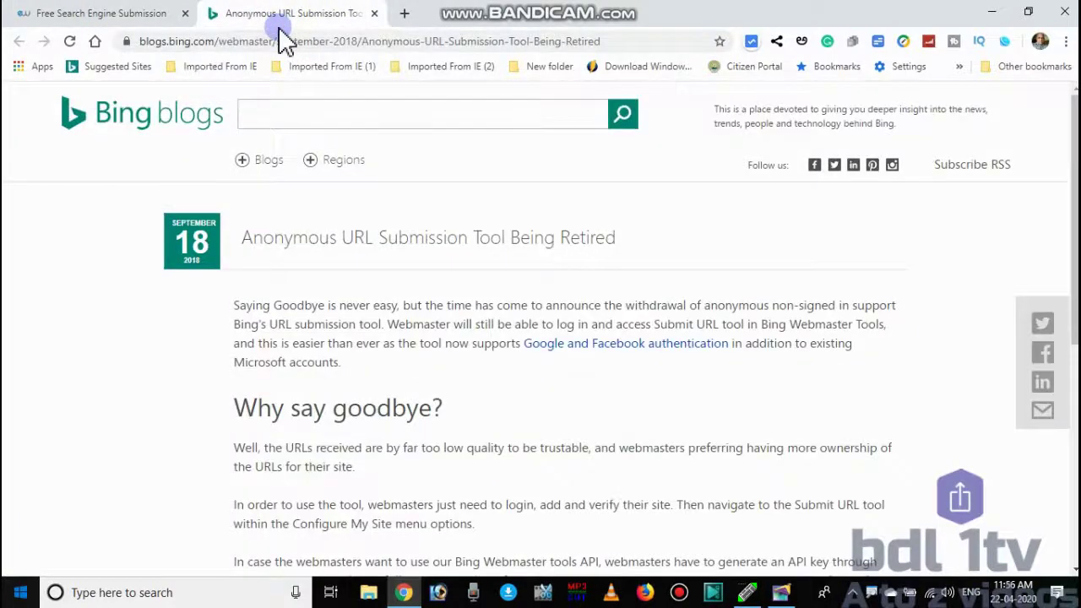
- Replace the Entireweb submission page in the first tab with freewebsubmission.com
click(131, 15)
click(248, 44)
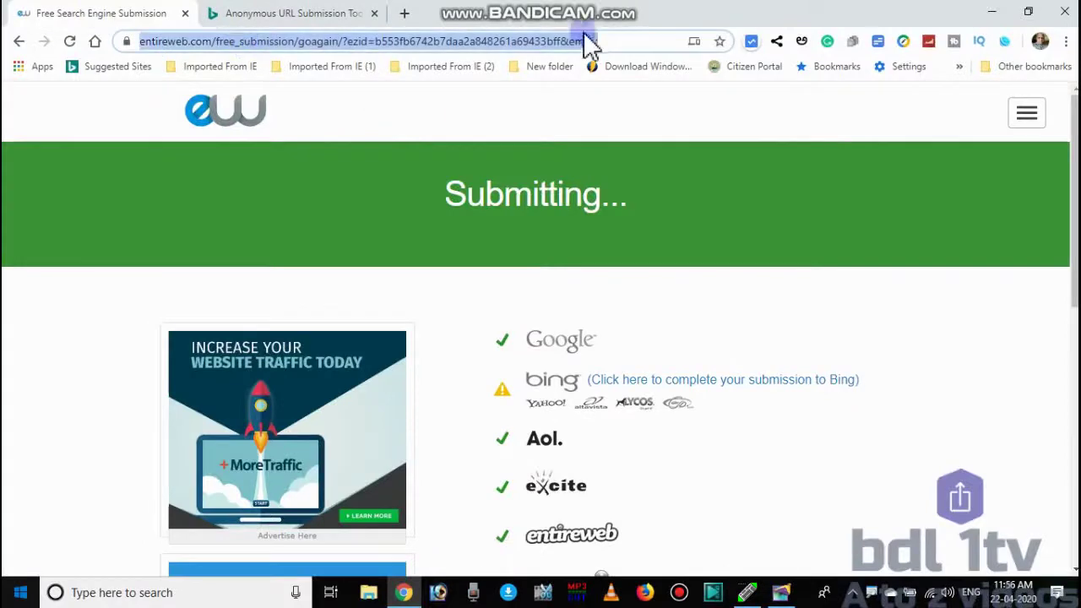
drag(613, 41, 99, 72)
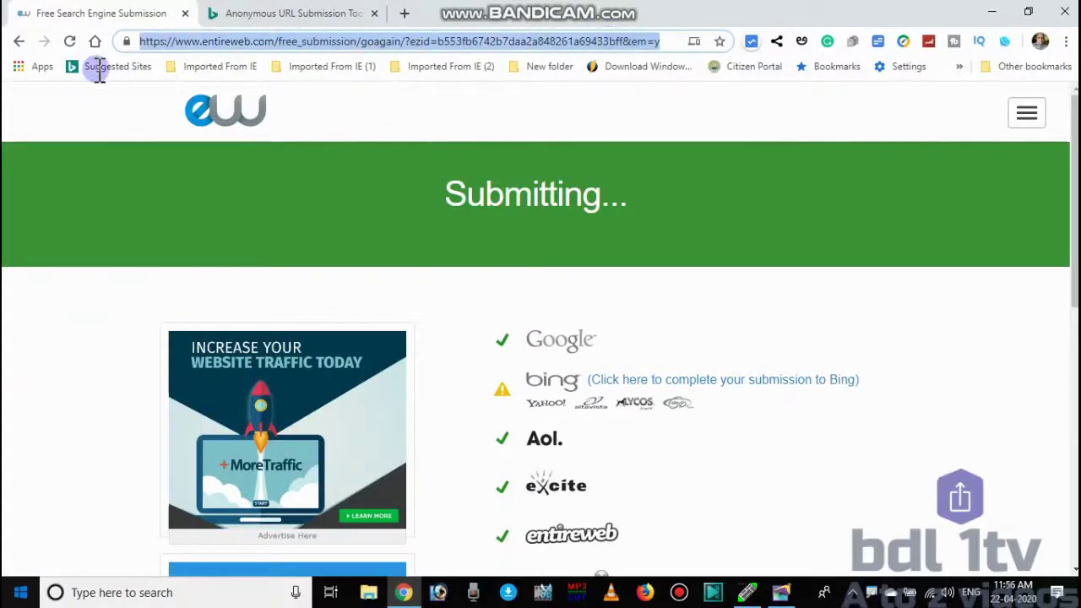
text(fre)
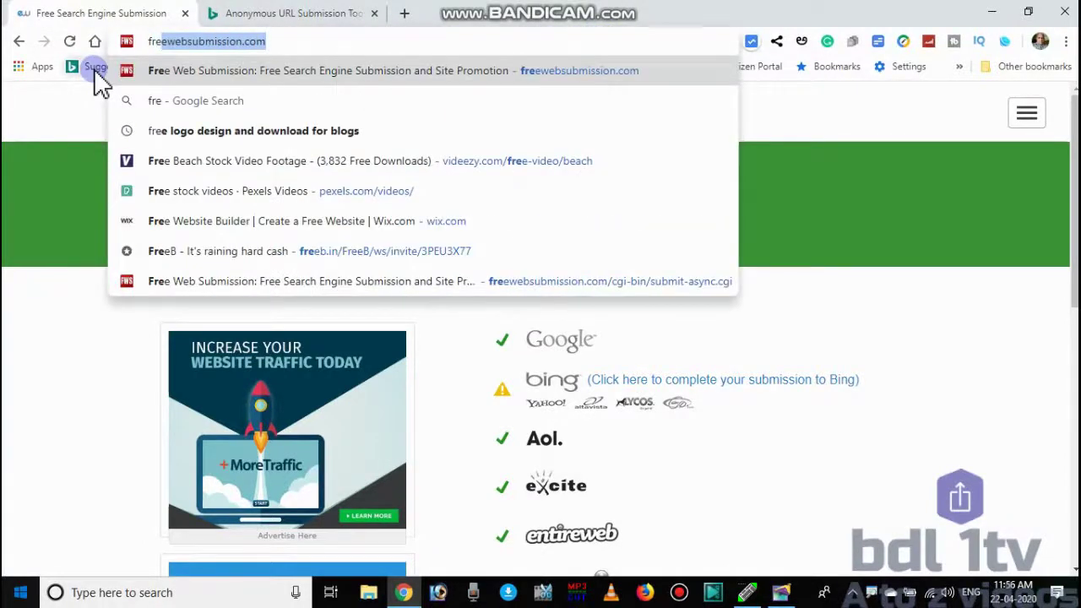
key(Return)
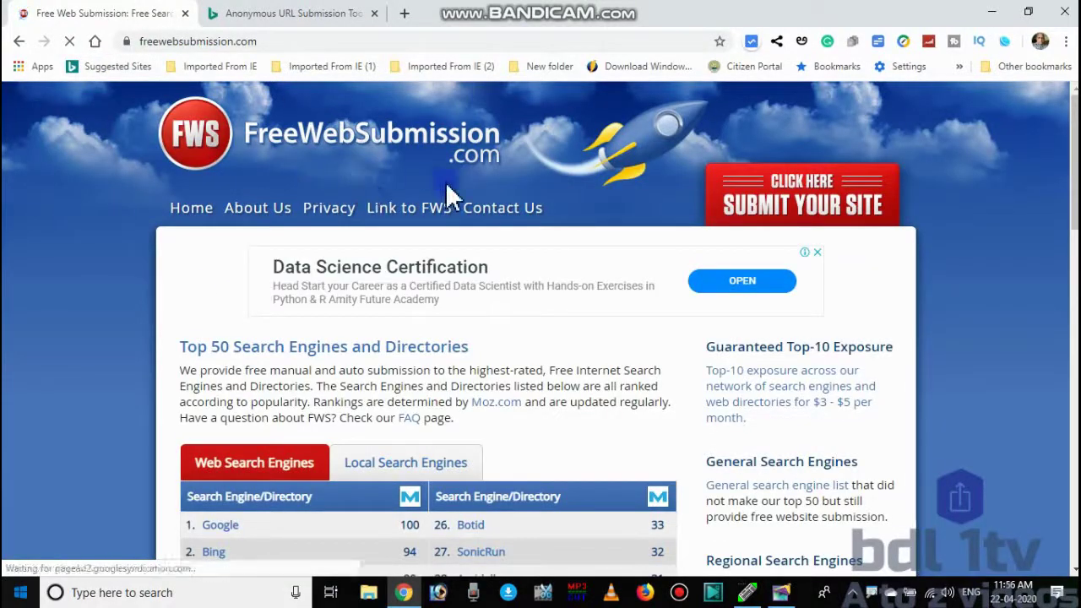
- Look through the Top 50 Search Engines and Directories list on the FreeWebSubmission home page
scroll(460, 215, down, 3)
scroll(465, 218, up, 3)
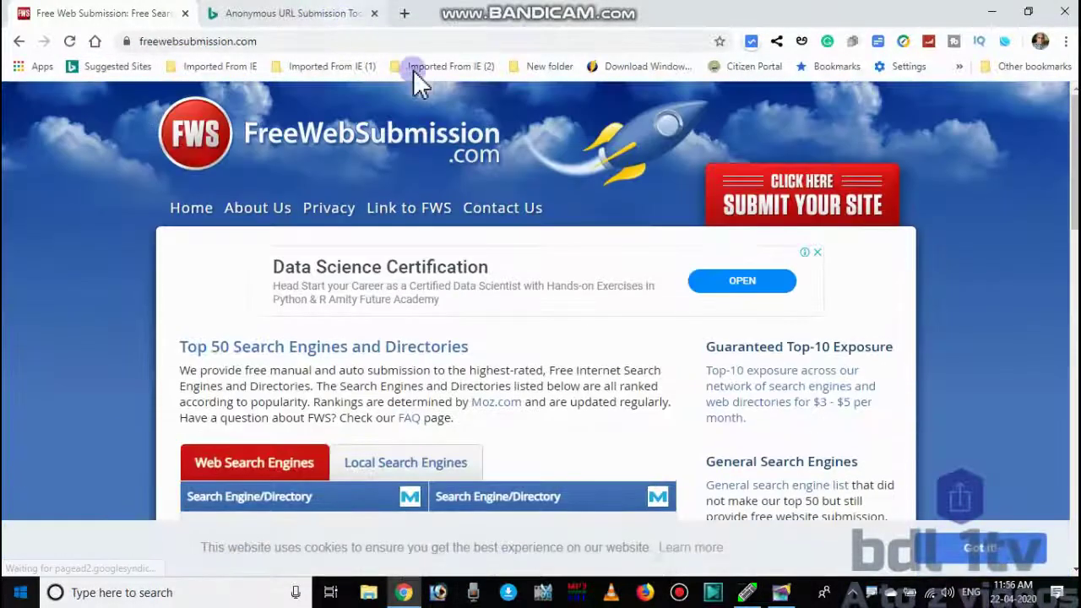
scroll(490, 237, down, 4)
scroll(483, 241, down, 5)
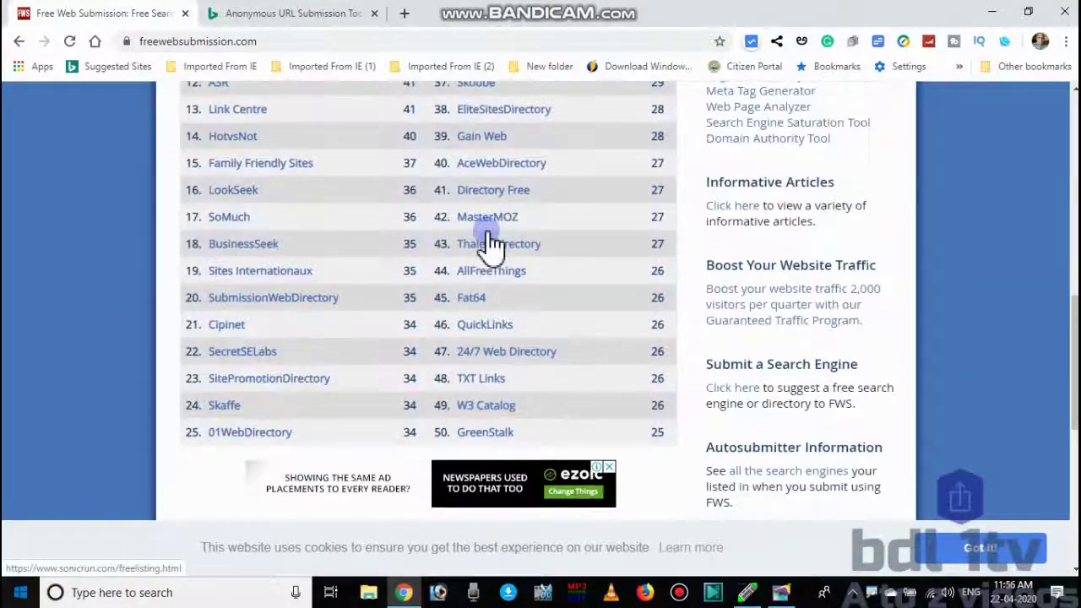
scroll(487, 230, up, 9)
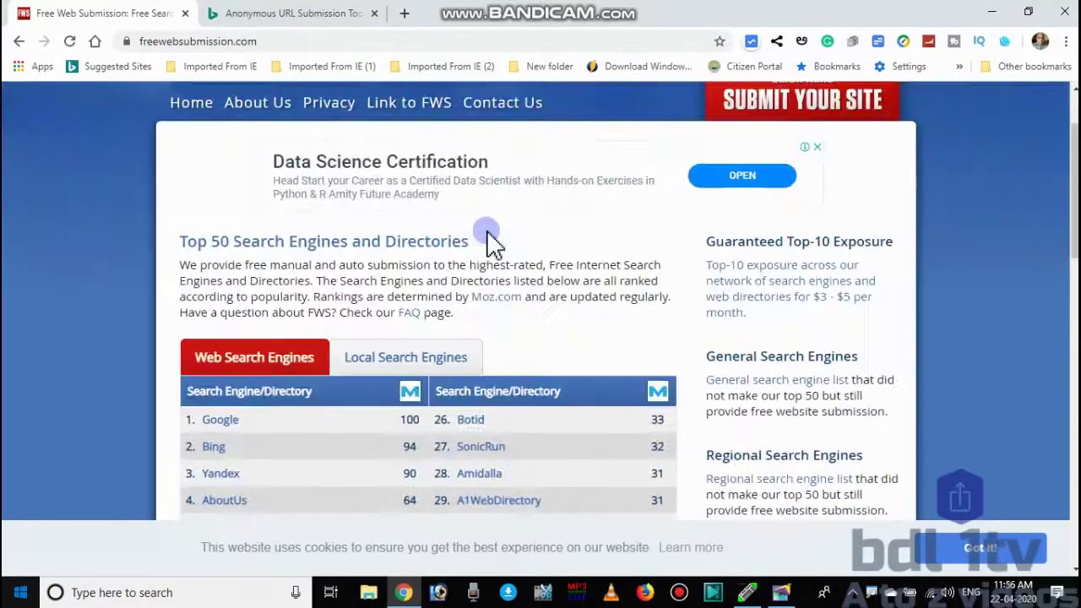
scroll(485, 238, down, 6)
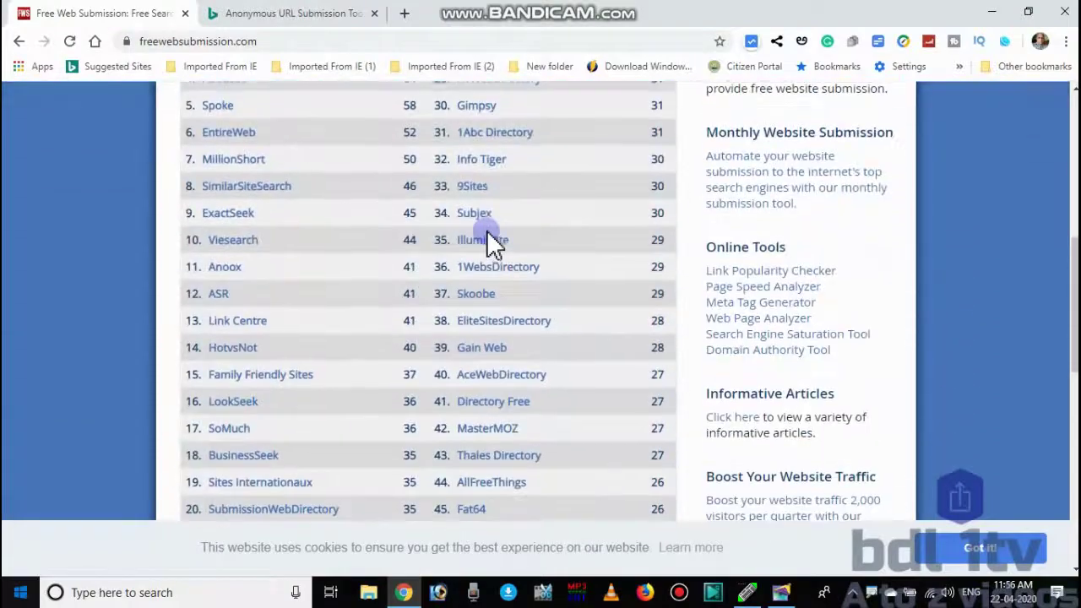
scroll(485, 238, up, 6)
scroll(494, 242, down, 8)
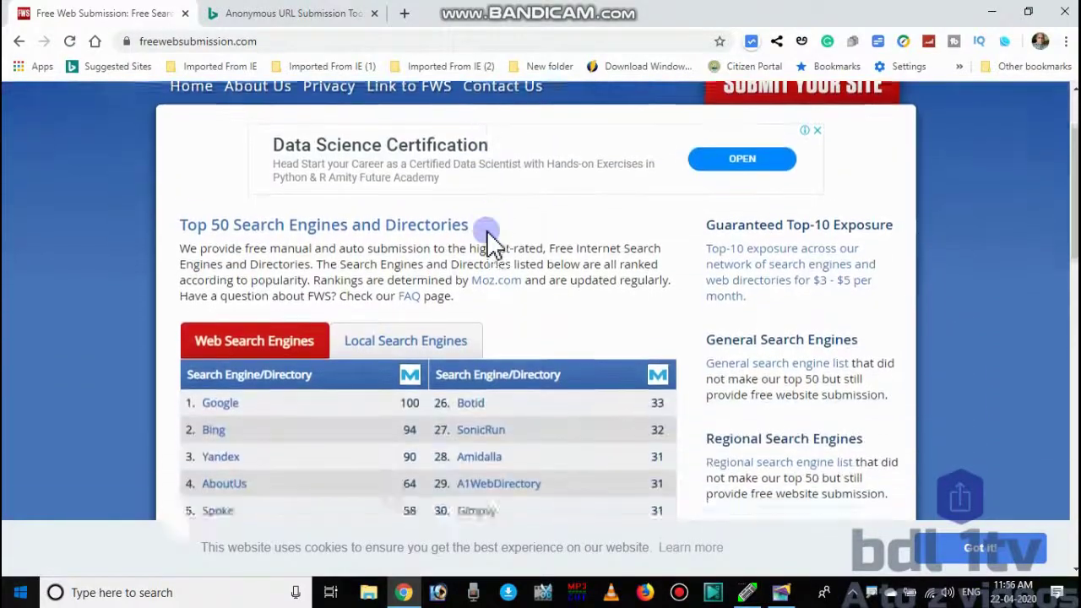
scroll(494, 241, up, 3)
scroll(494, 239, up, 6)
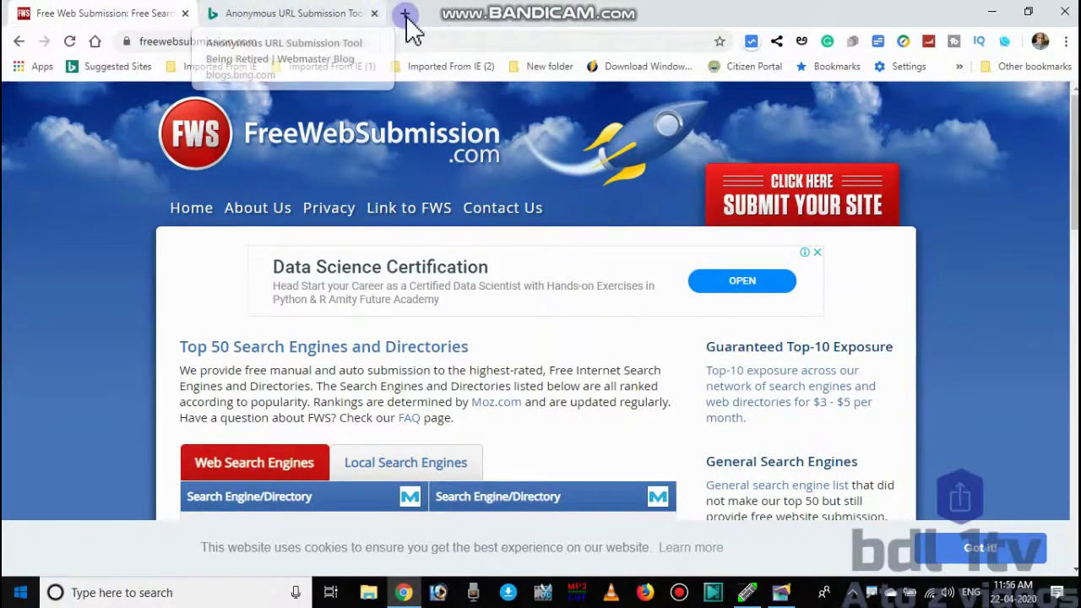
- Load entireweb.com in the first tab in place of freewebsubmission.com
click(355, 34)
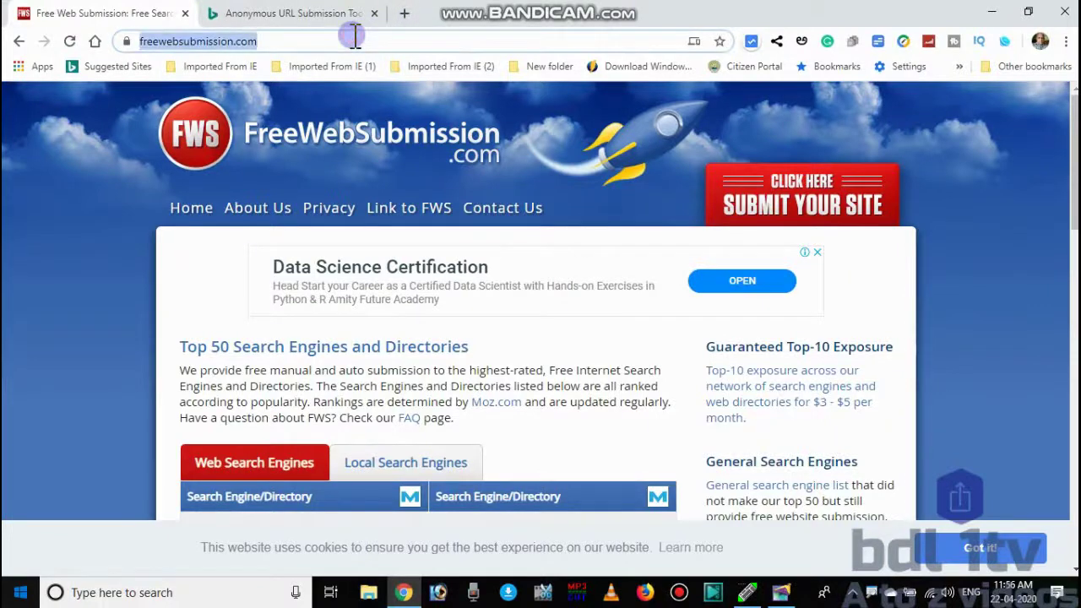
text(ent)
key(Return)
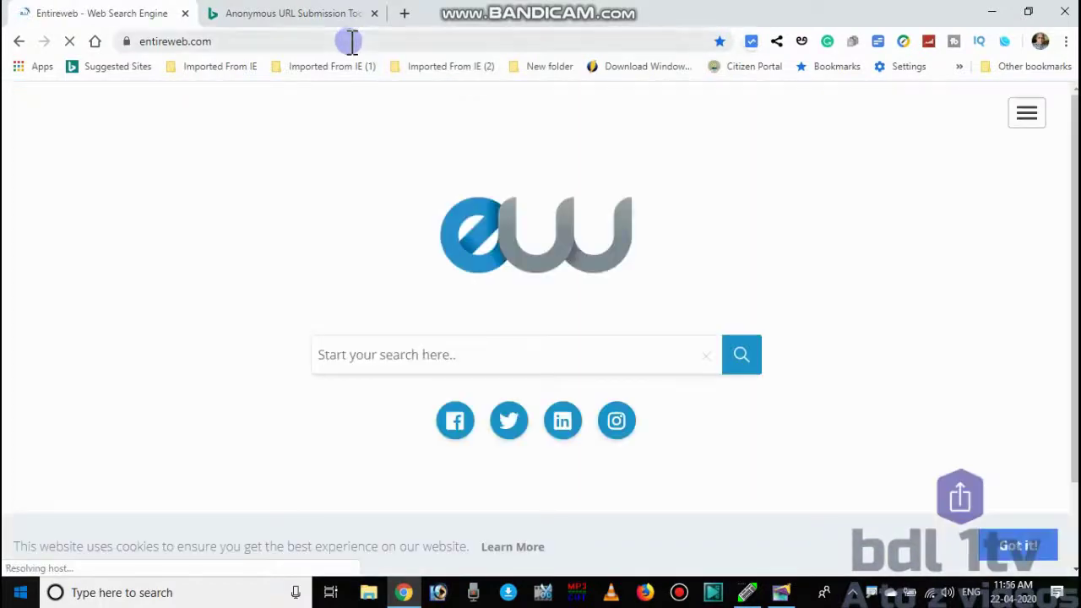
click(276, 15)
click(132, 17)
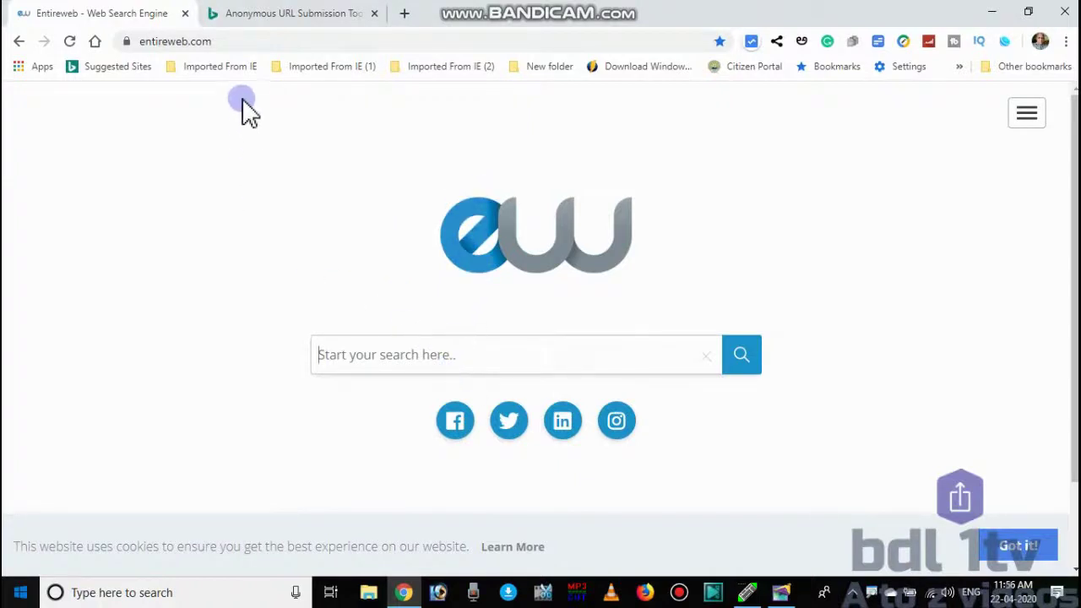
- Close the Bing blog tab and the Entireweb tab so that no browser window stays open
click(267, 15)
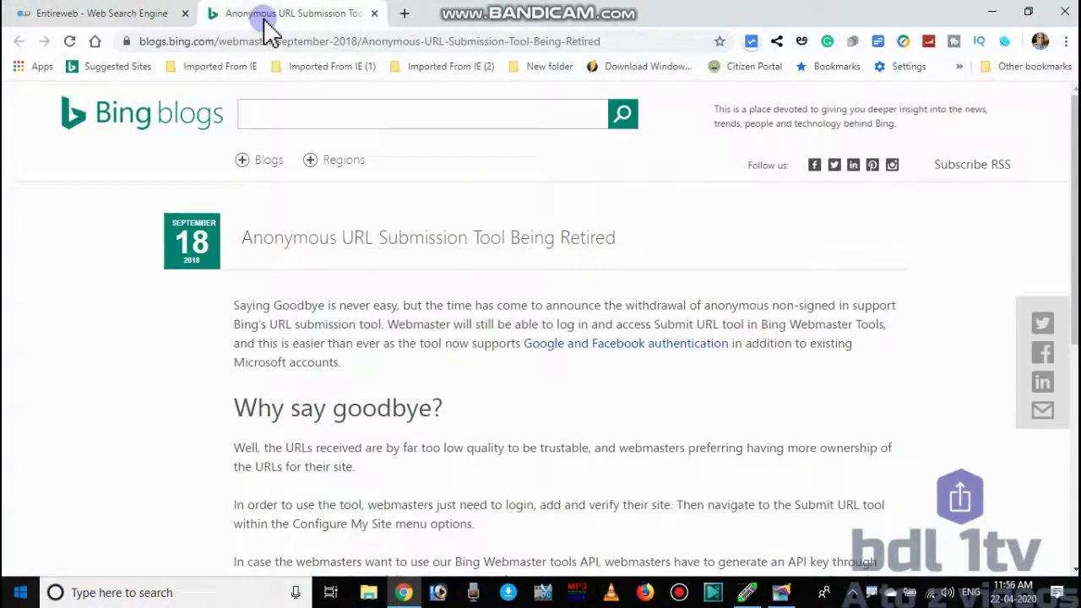
click(375, 15)
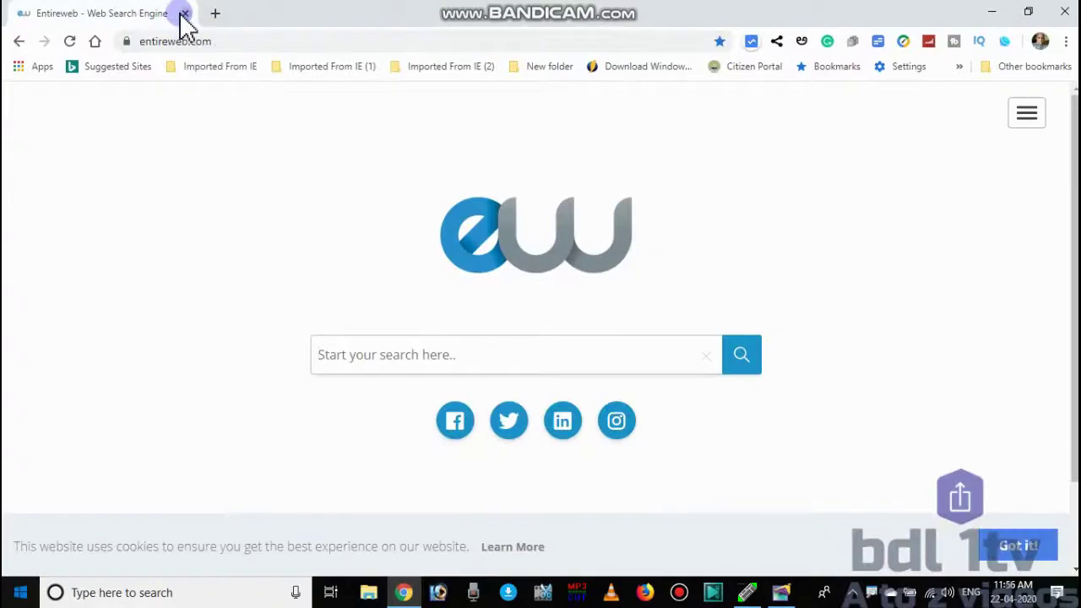
click(183, 14)
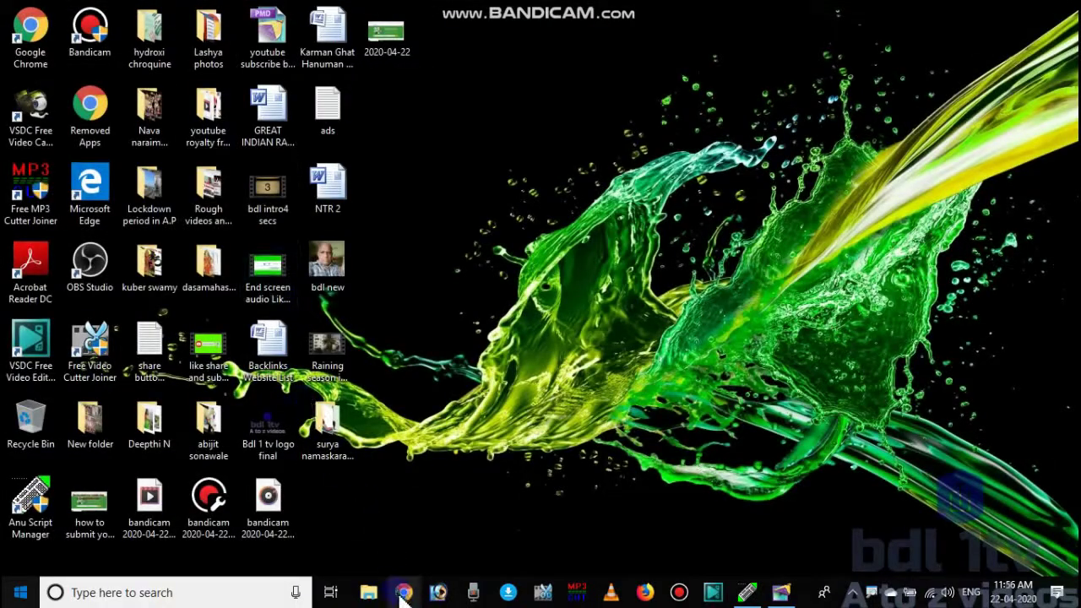
- Reopen Google Chrome and load the previously visited Entireweb Free Search Engine Submission page
click(402, 592)
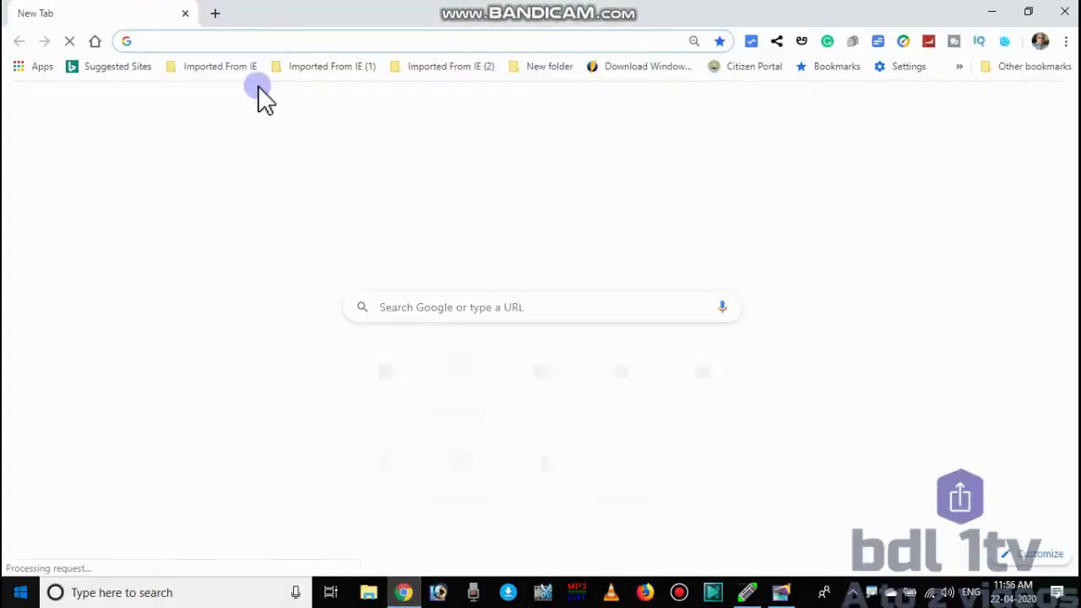
text(e)
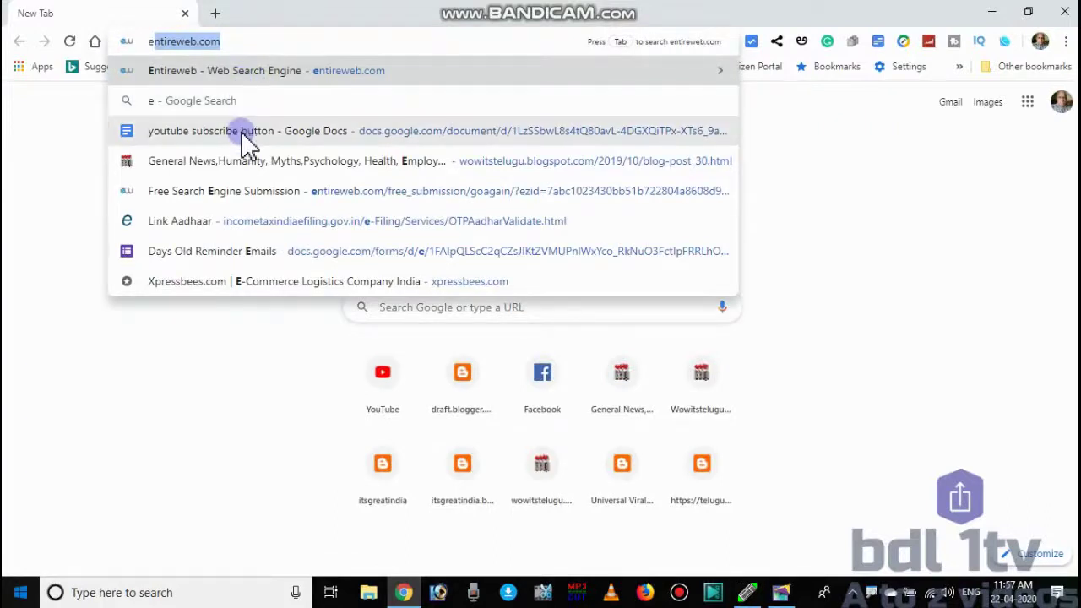
click(236, 201)
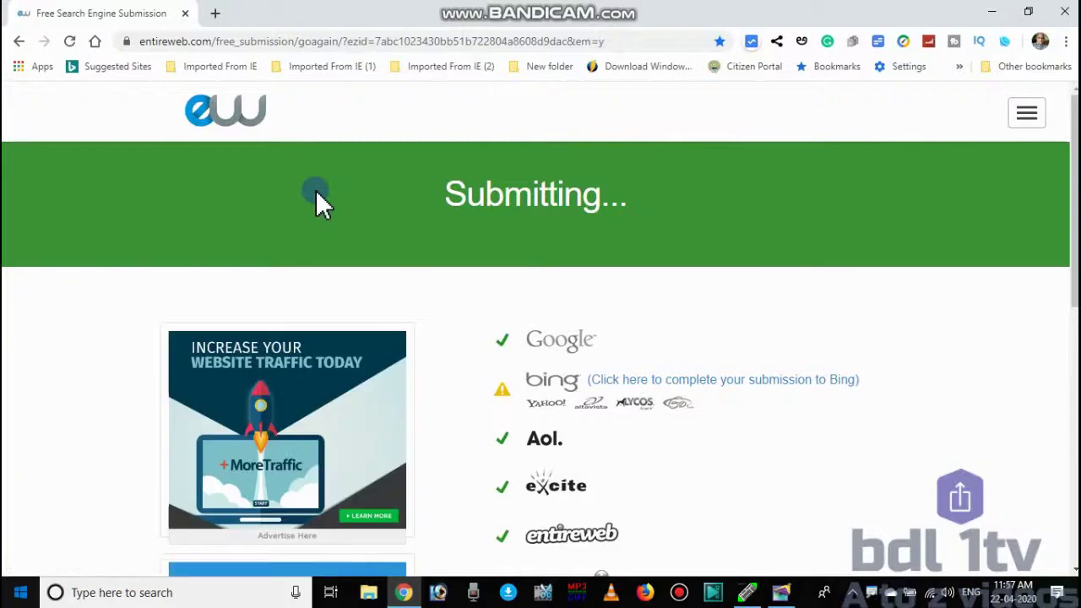
- Review the Entireweb submission status of every listed search engine, from Google and Bing down to WebCrawler
scroll(663, 351, down, 2)
scroll(663, 350, down, 4)
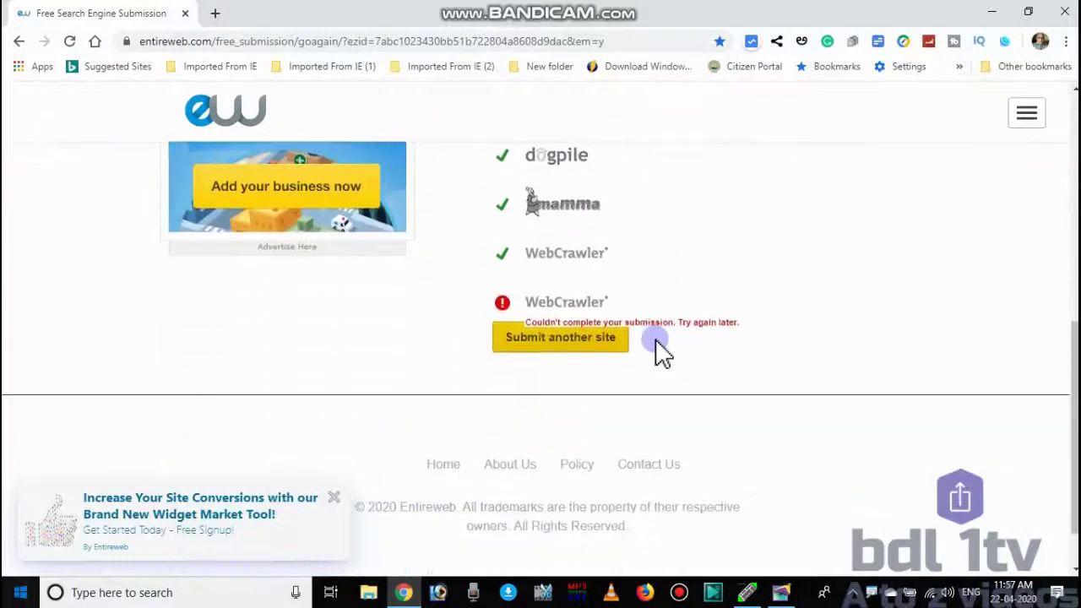
scroll(663, 350, up, 5)
scroll(639, 309, down, 4)
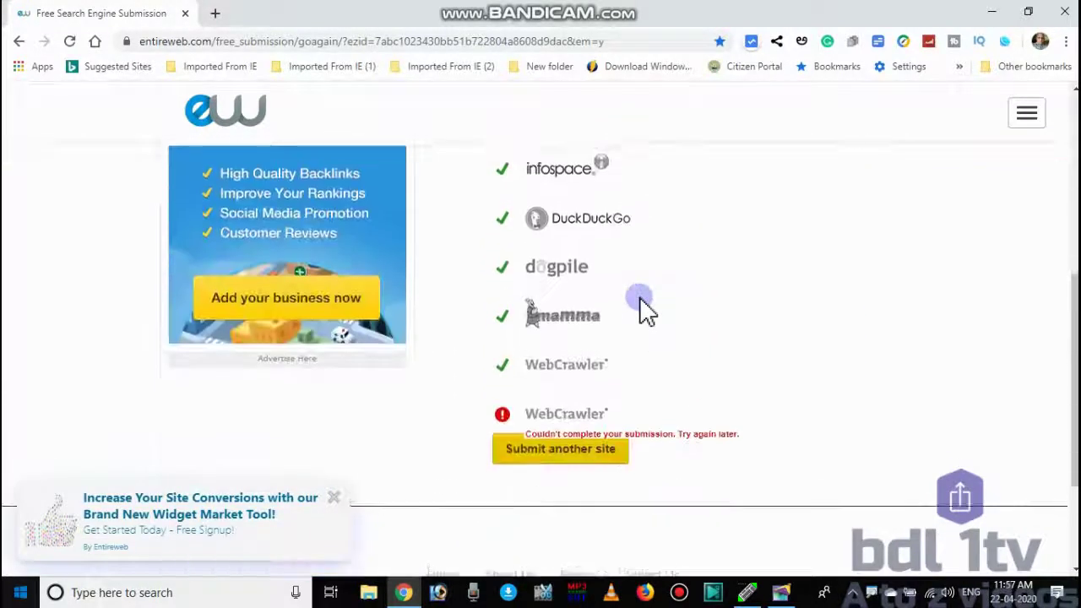
scroll(639, 296, up, 6)
scroll(557, 389, down, 6)
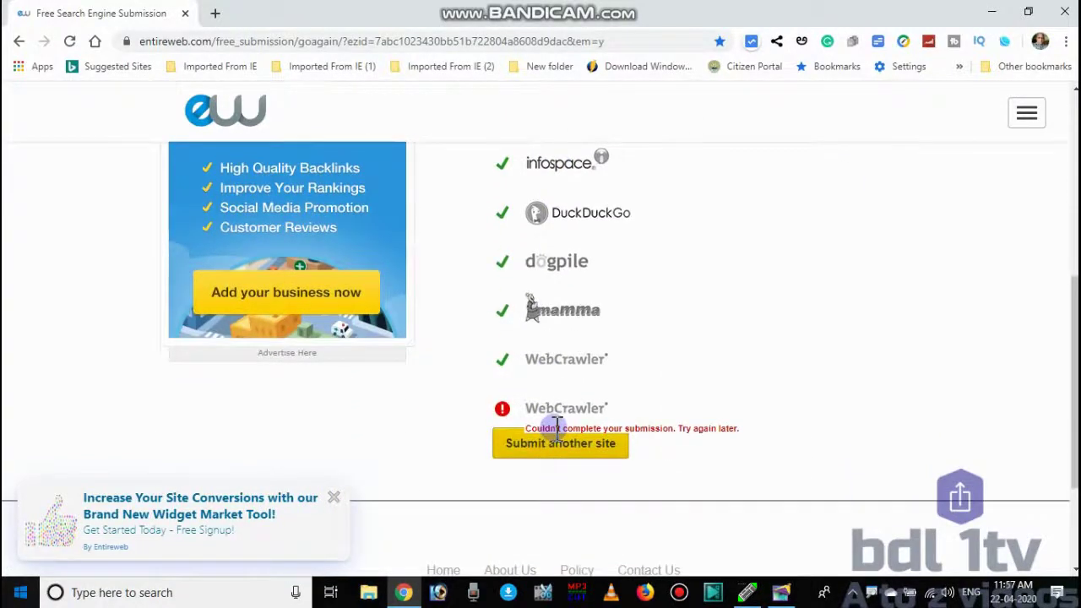
scroll(554, 430, down, 2)
scroll(557, 440, up, 6)
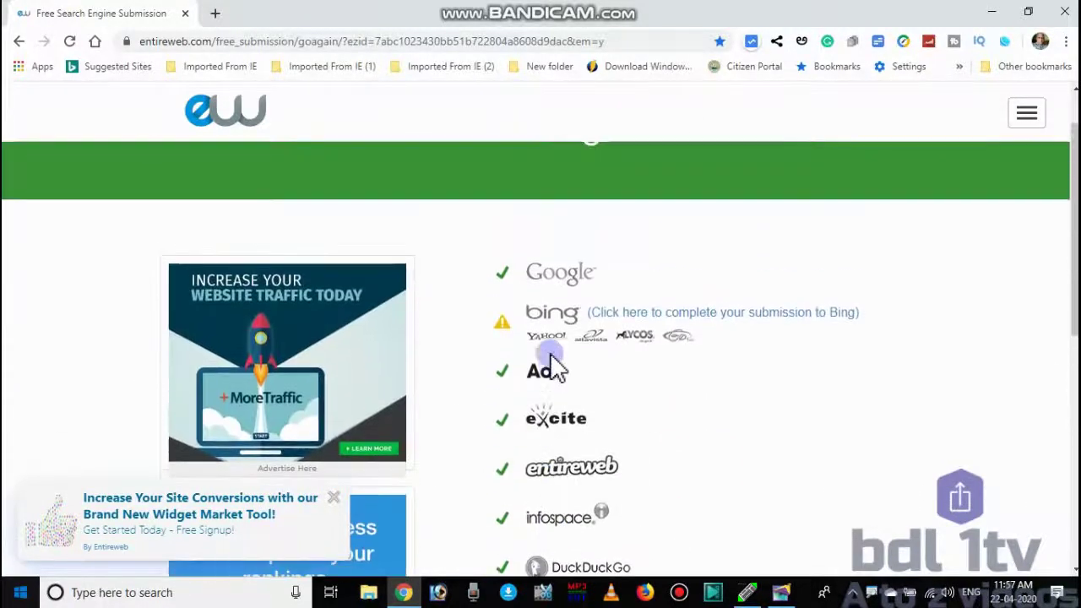
scroll(549, 372, down, 6)
scroll(537, 373, up, 8)
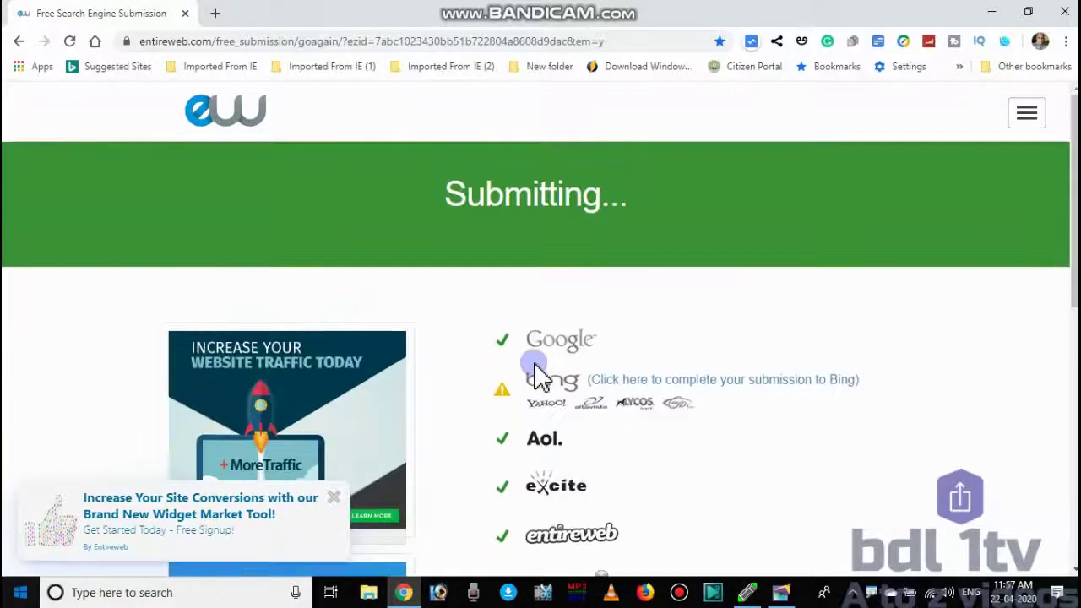